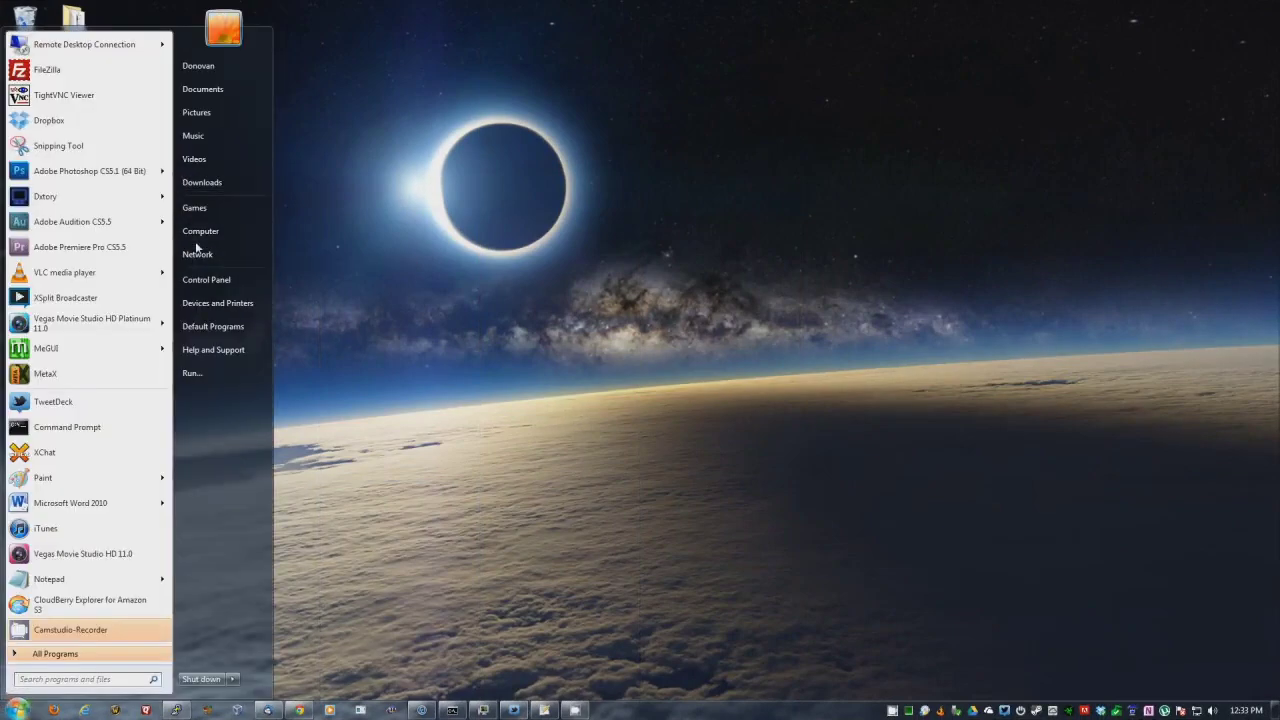
Open C:\Dropzone\7-25-12 in Explorer and snap it to the left half of the screen.
left_click(200, 231)
double_click(737, 140)
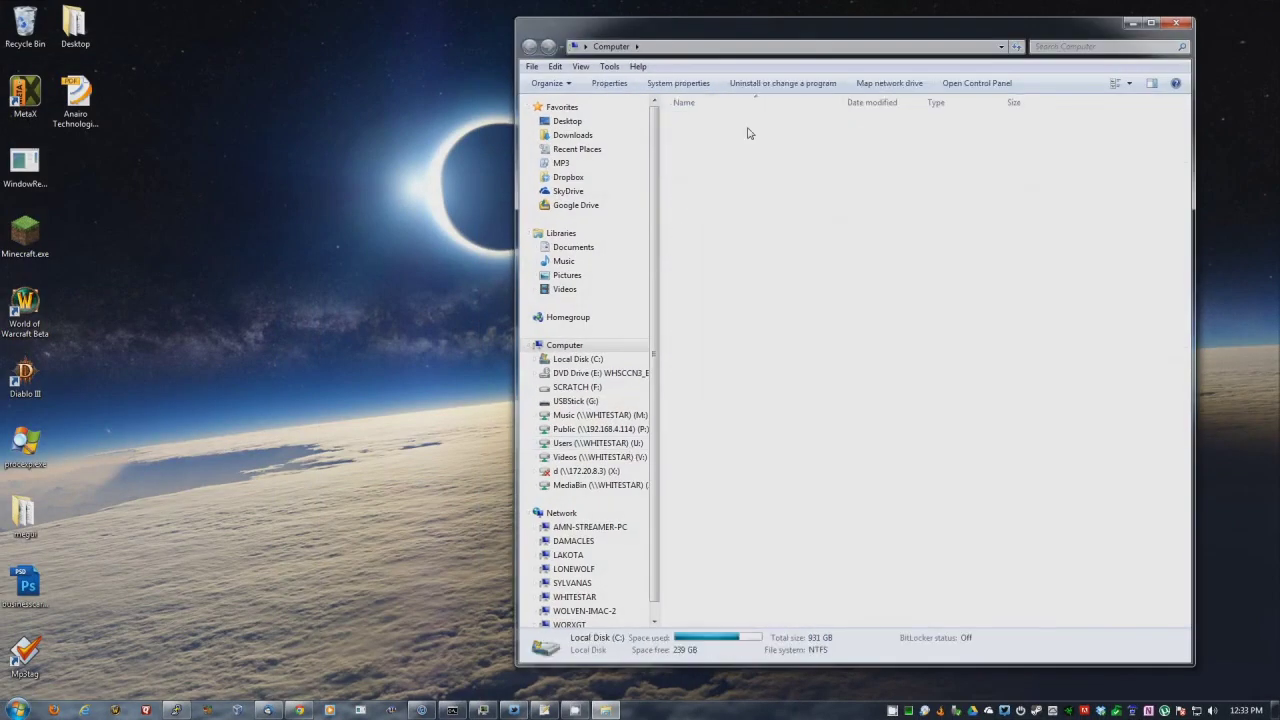
double_click(700, 192)
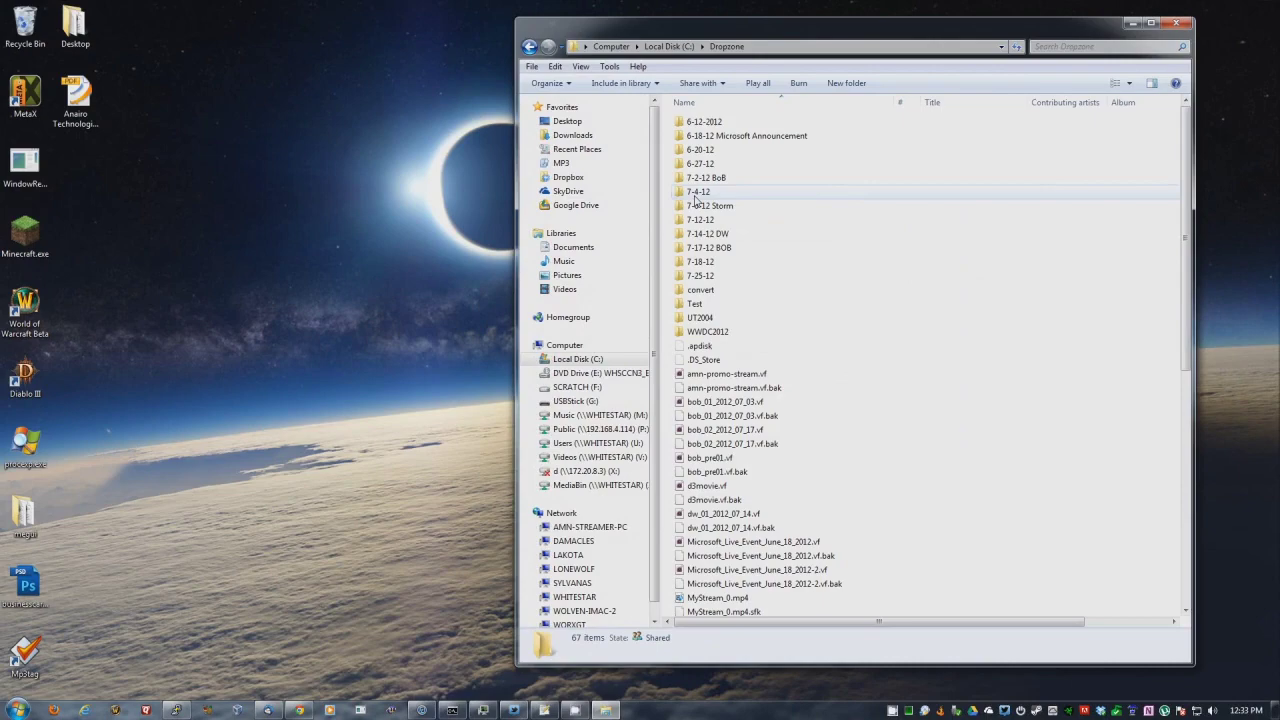
double_click(705, 283)
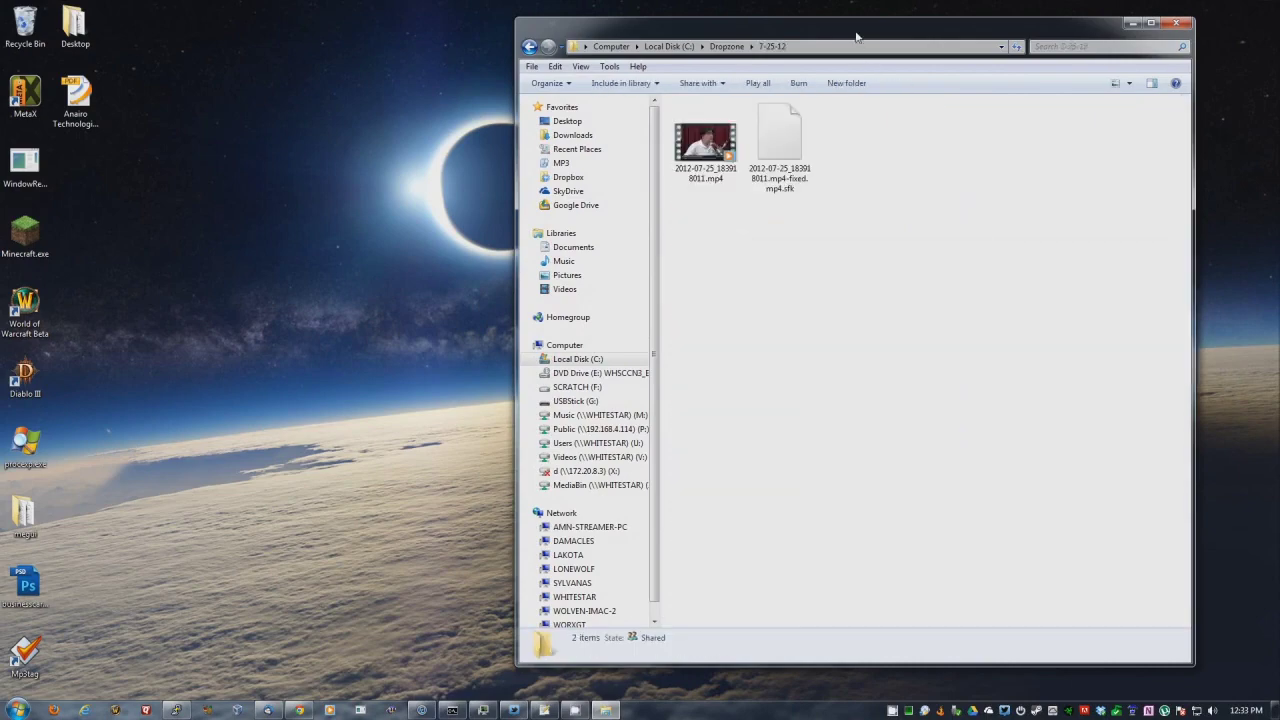
key("super+Right")
key("super+Left")
key("super+Left")
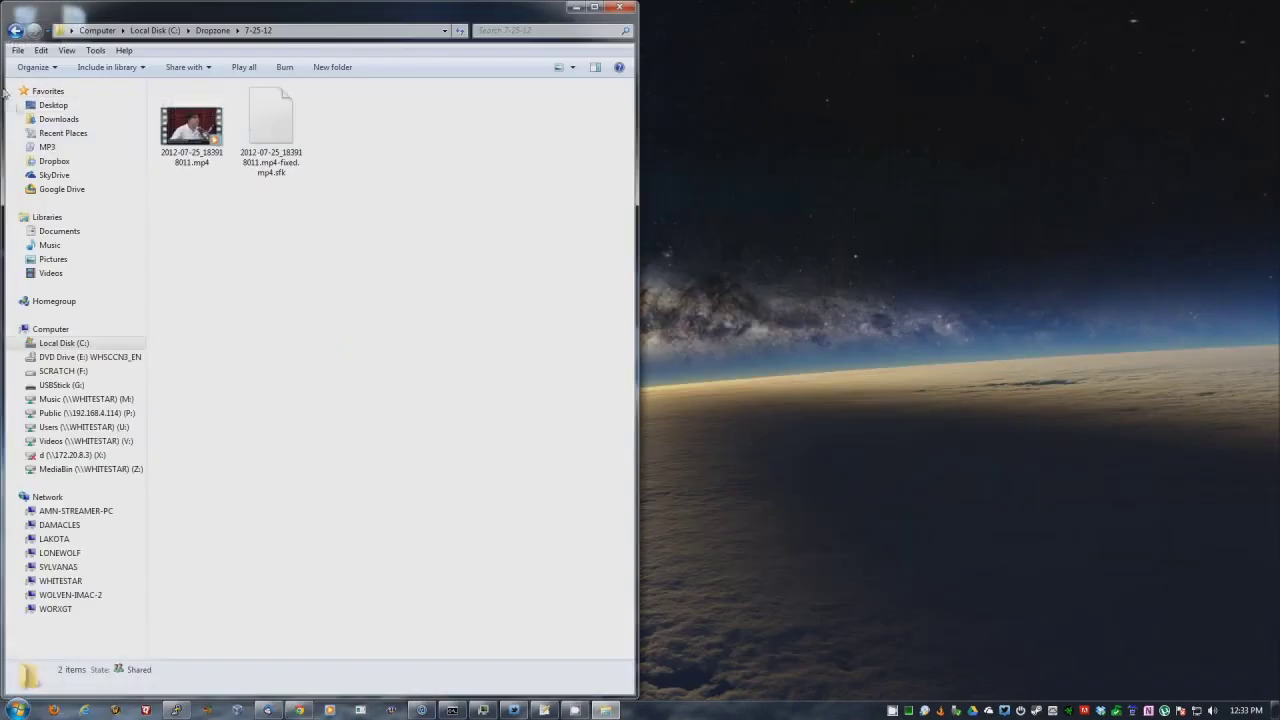
Open a second Explorer window at C:\Dropzone\convert and snap it to the right half.
left_click(18, 709)
left_click(228, 231)
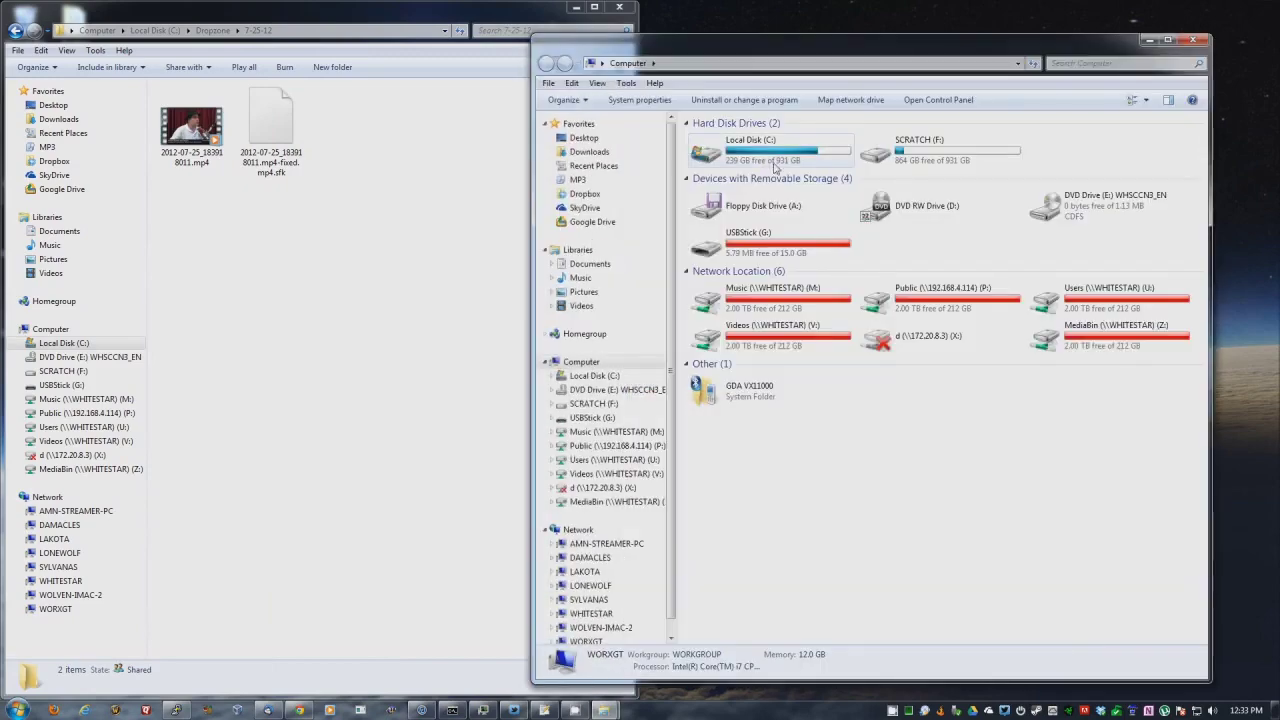
double_click(765, 160)
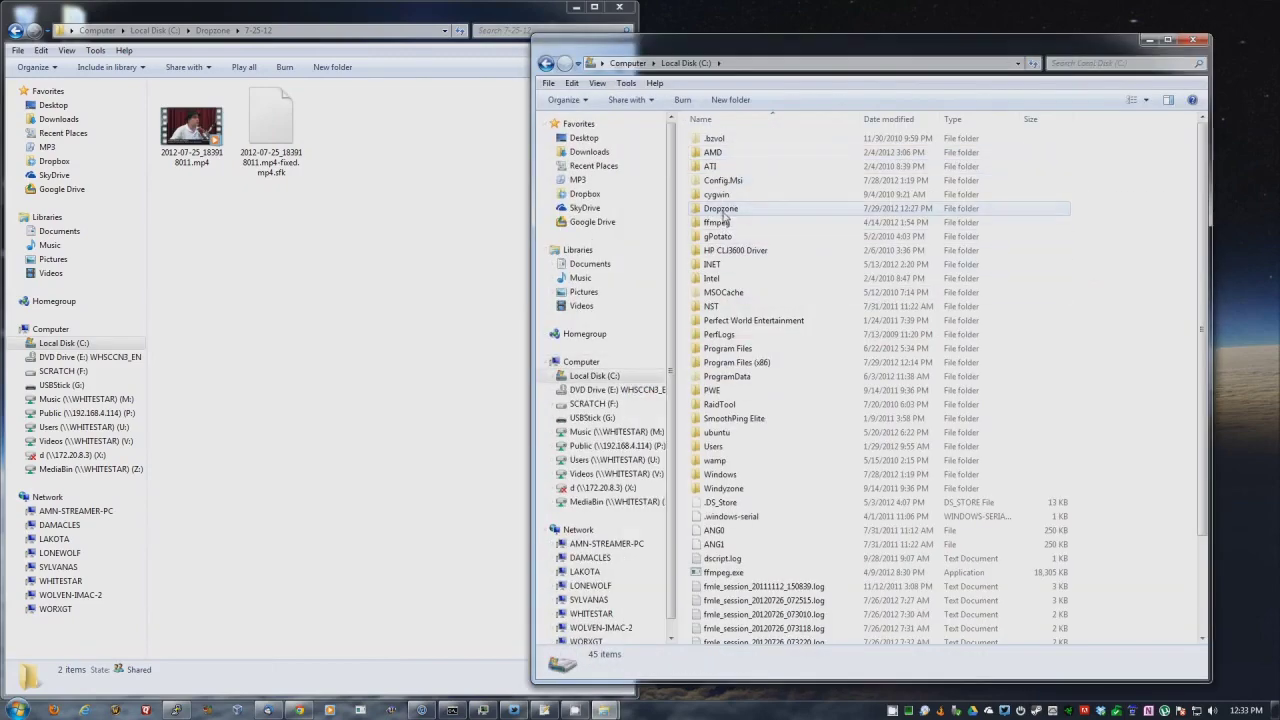
double_click(720, 208)
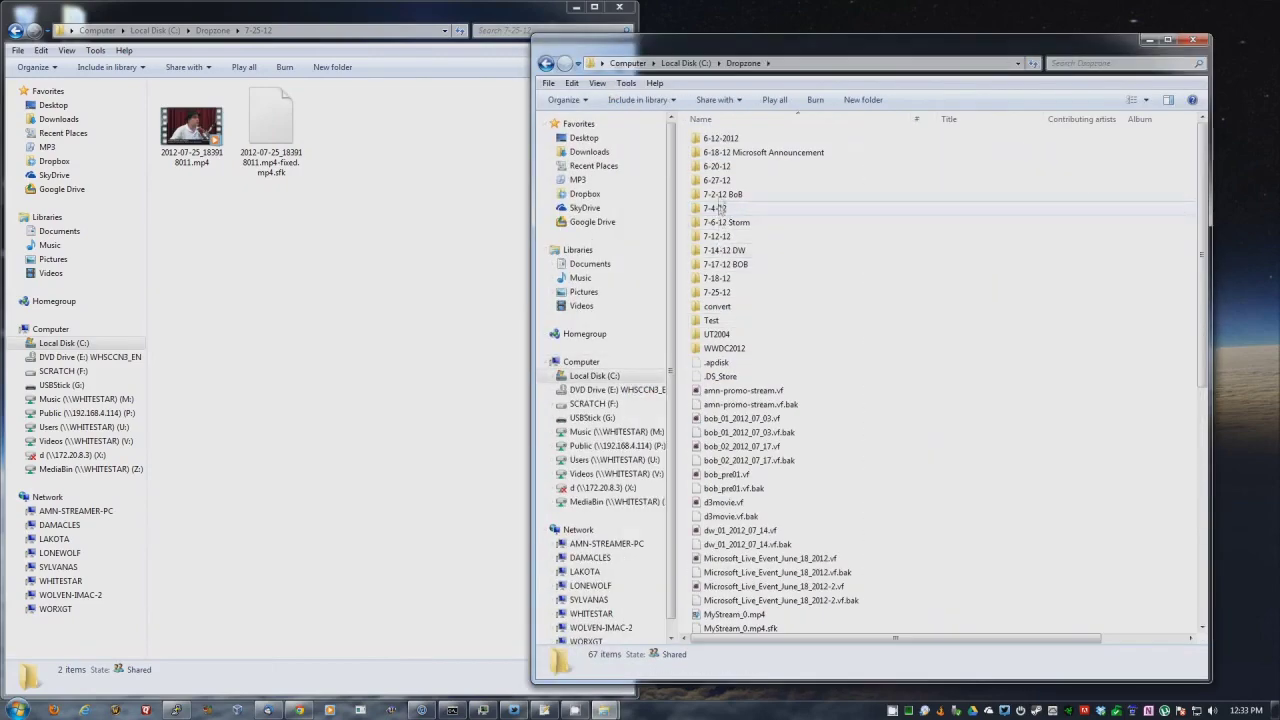
double_click(717, 306)
key("super+Right")
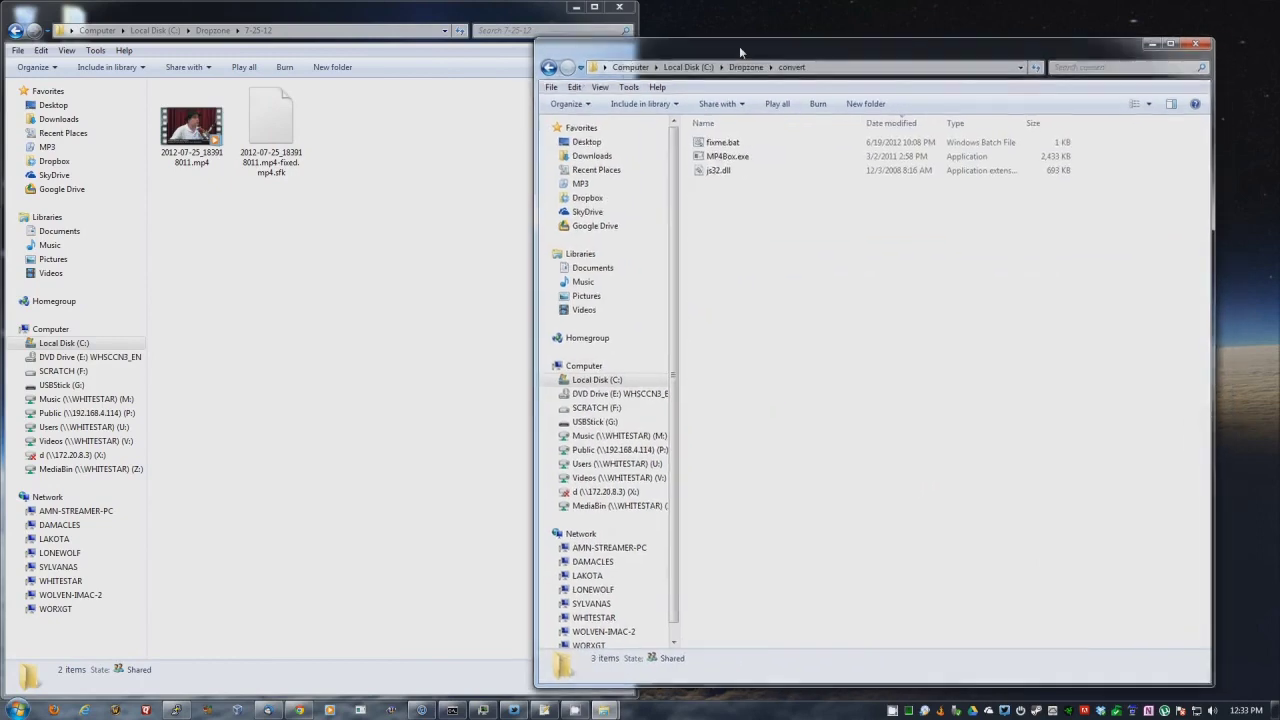
Drop the recording on fixme.bat to create 2012-07-25_183918011.mp4-fixed.mp4, then quit TweetDeck.
left_click_drag(215, 148, 826, 107)
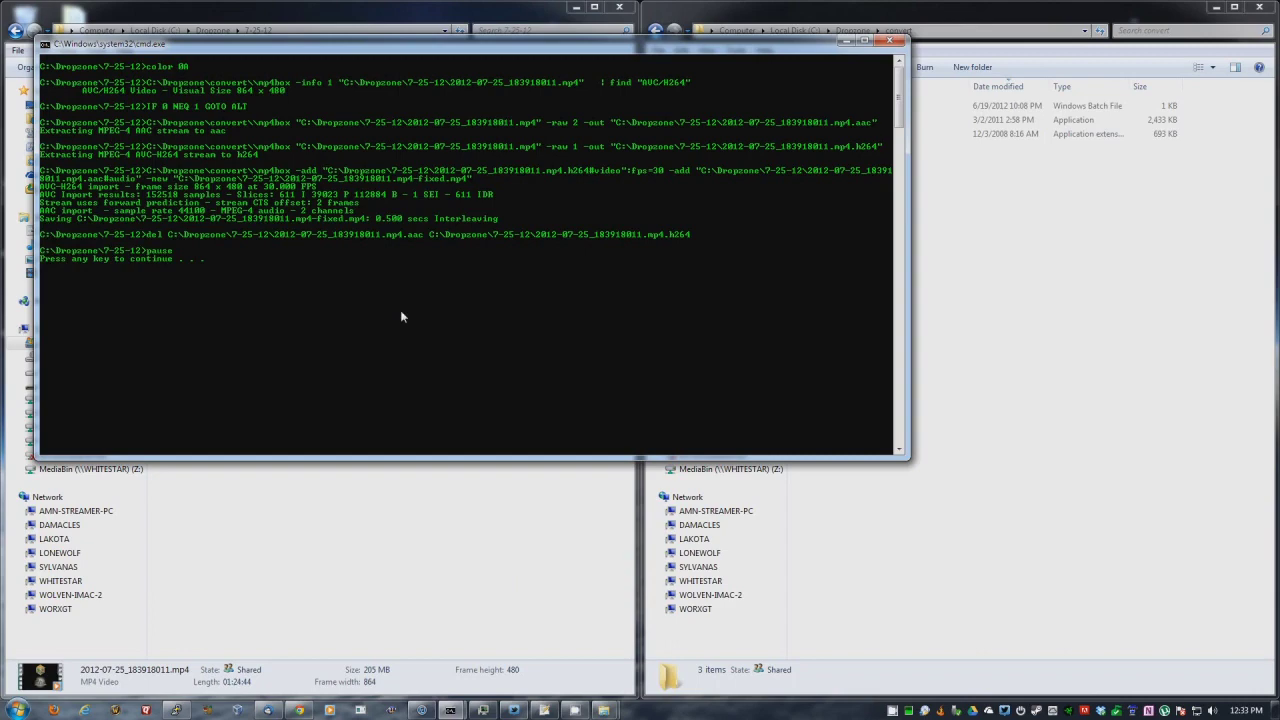
key("Return")
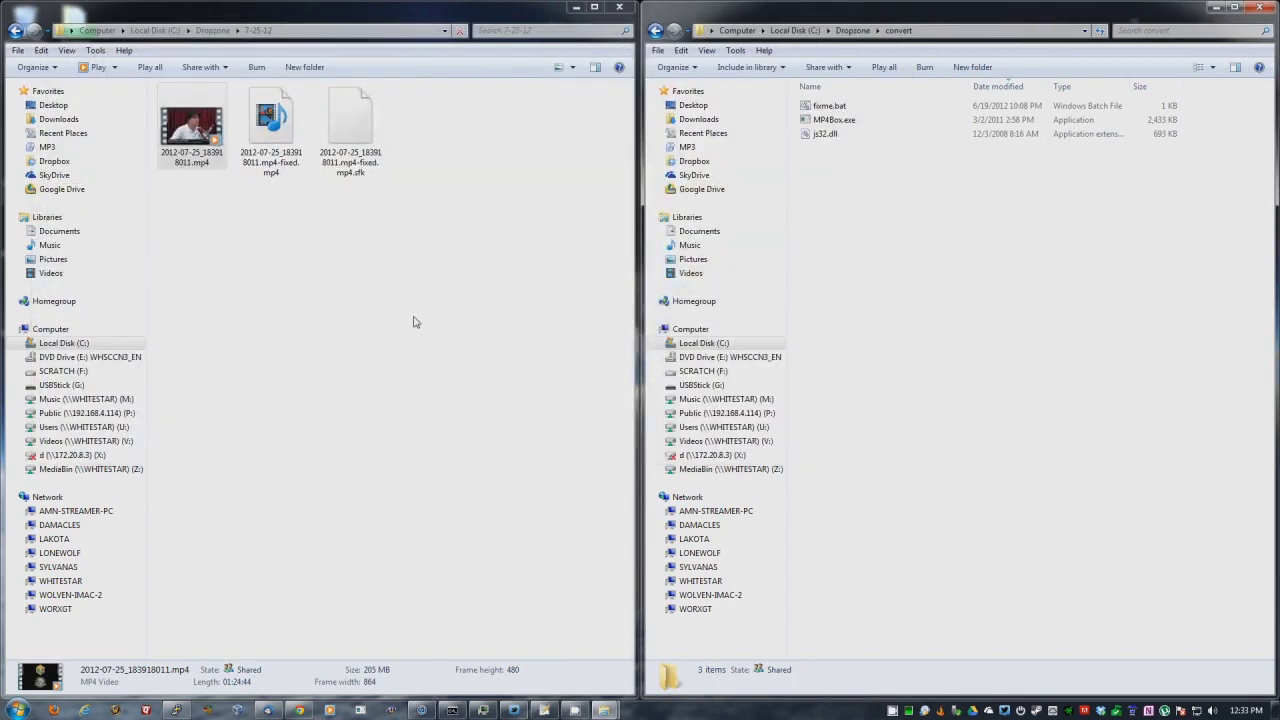
right_click(514, 710)
left_click(519, 679)
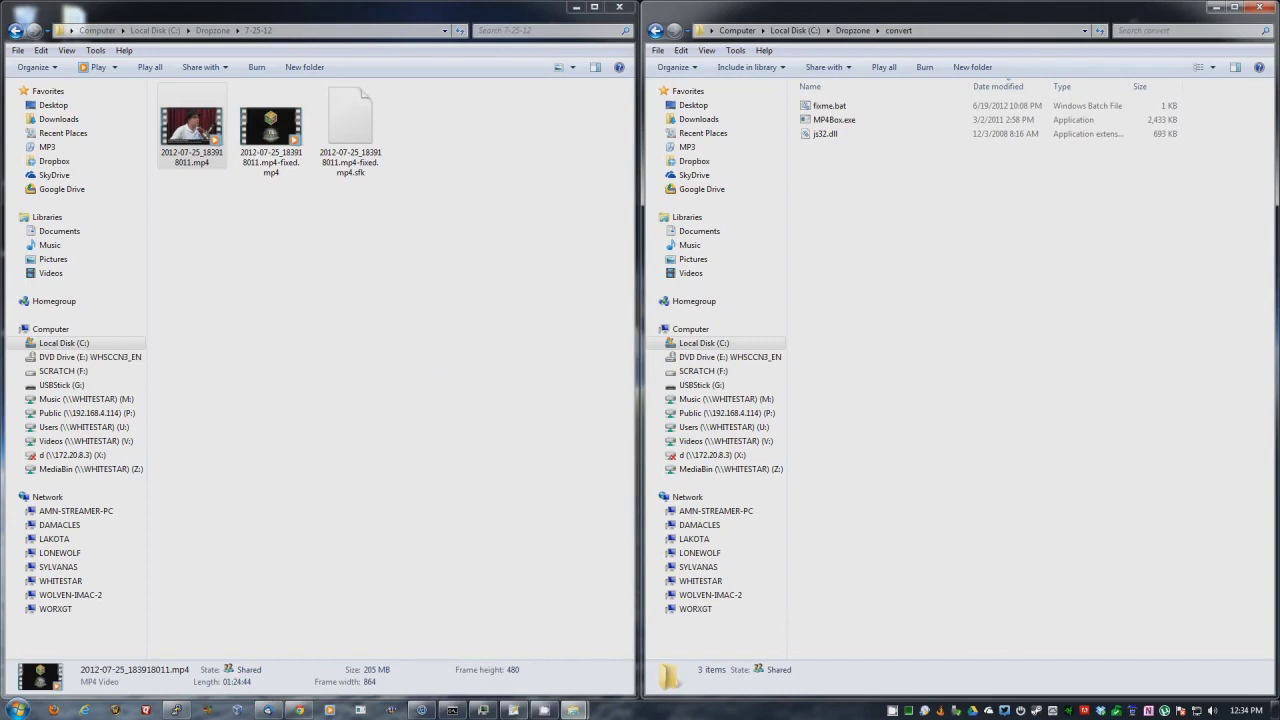
Close both folder windows and launch Vegas Movie Studio HD Platinum 11.0.
left_click(1259, 7)
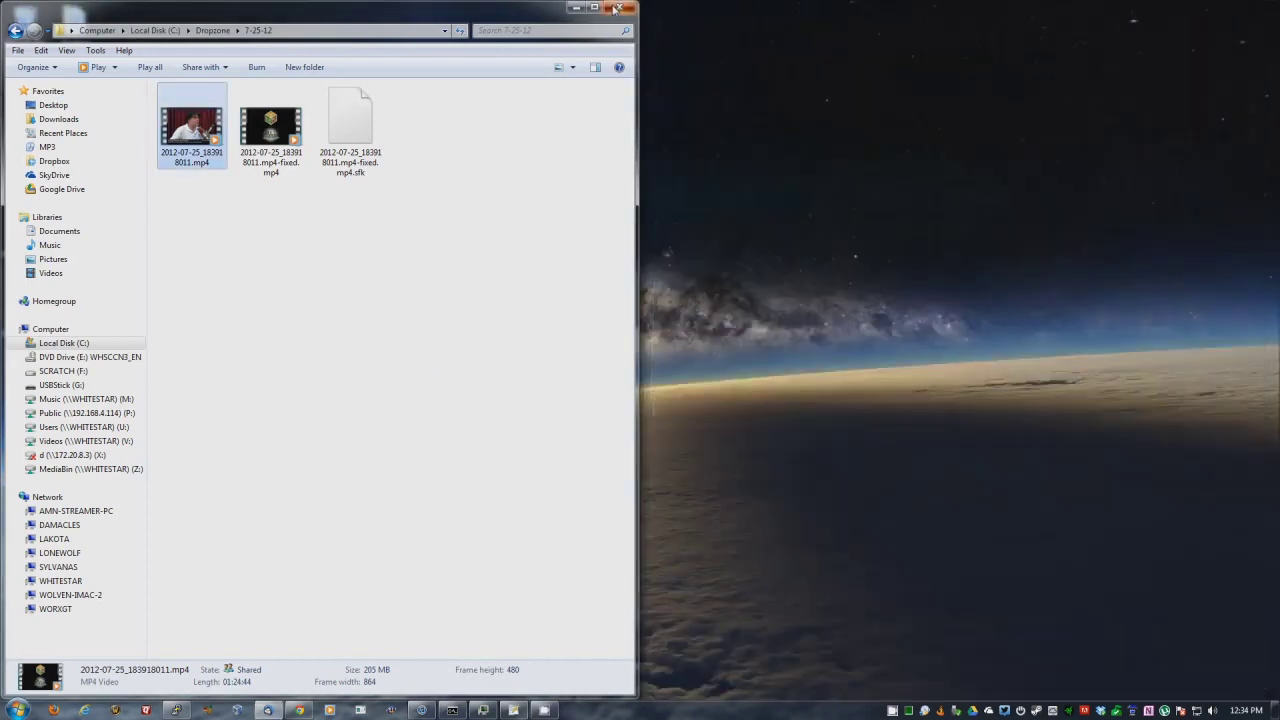
left_click(617, 7)
left_click(18, 710)
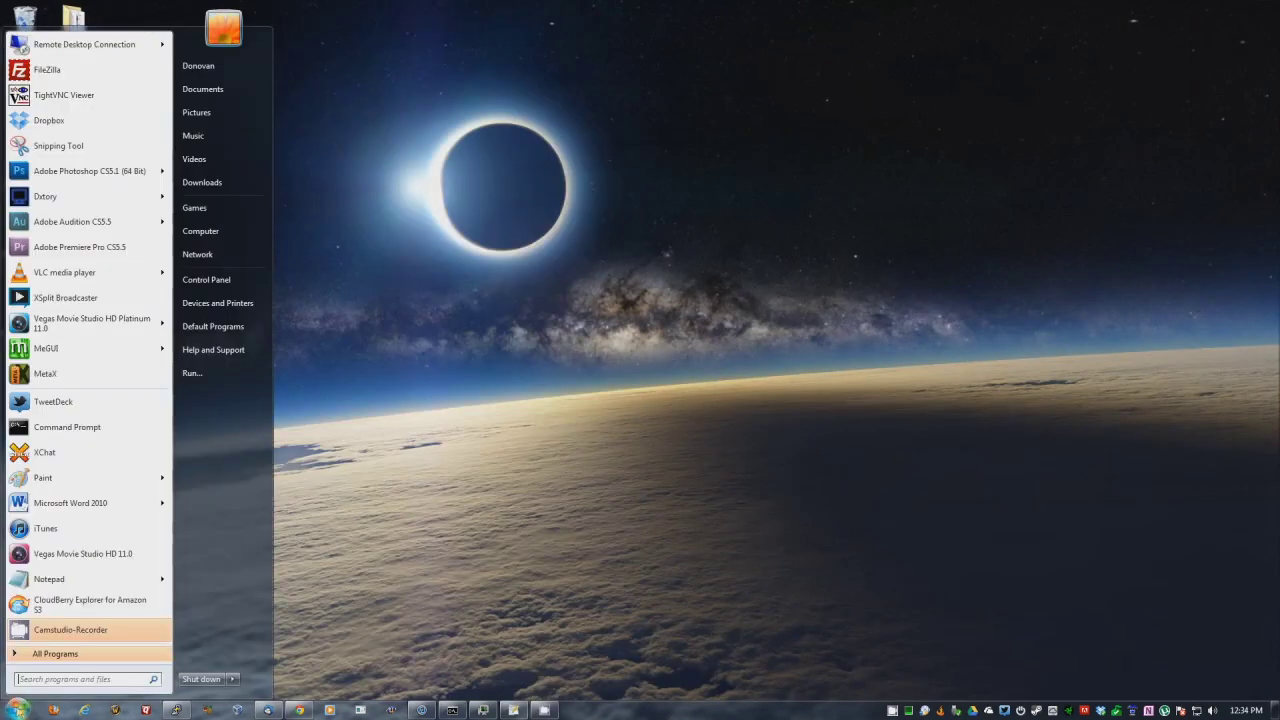
left_click(250, 299)
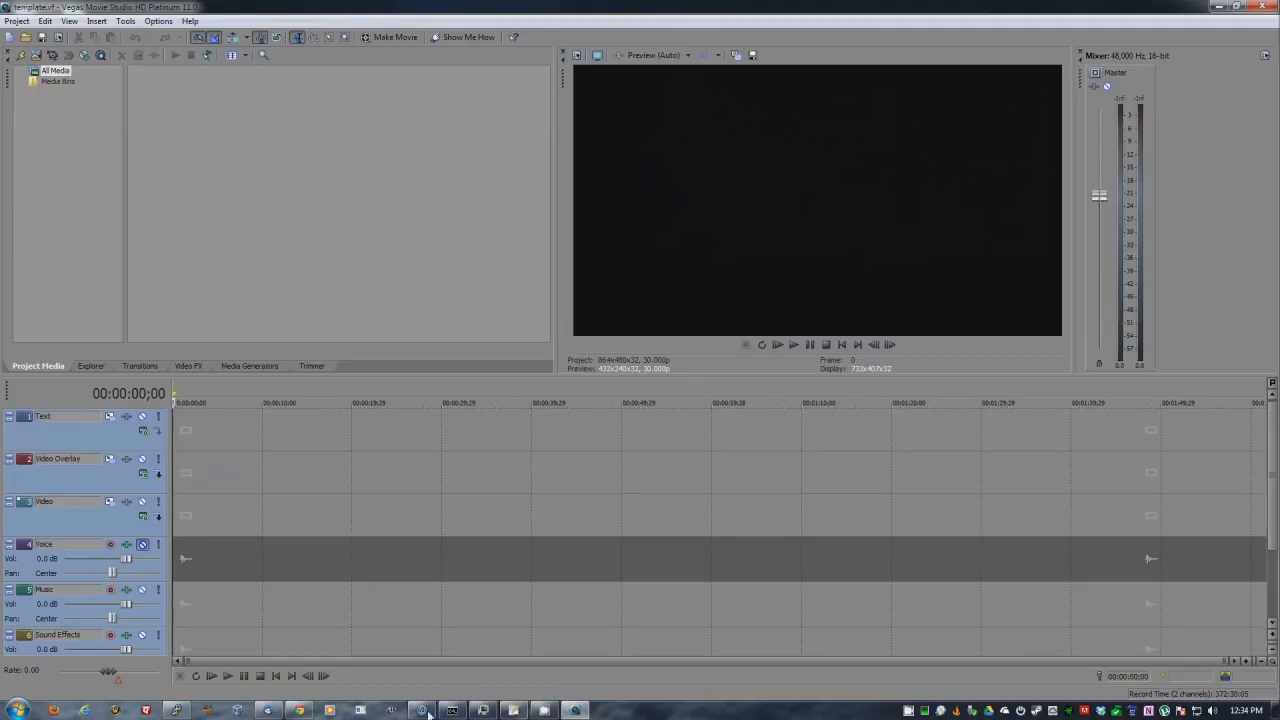
Import 2012-07-25_183918011.mp4-fixed.mp4 from C:\Dropzone\7-25-12 and place it on the Video track at 00:00:00;00.
left_click(18, 710)
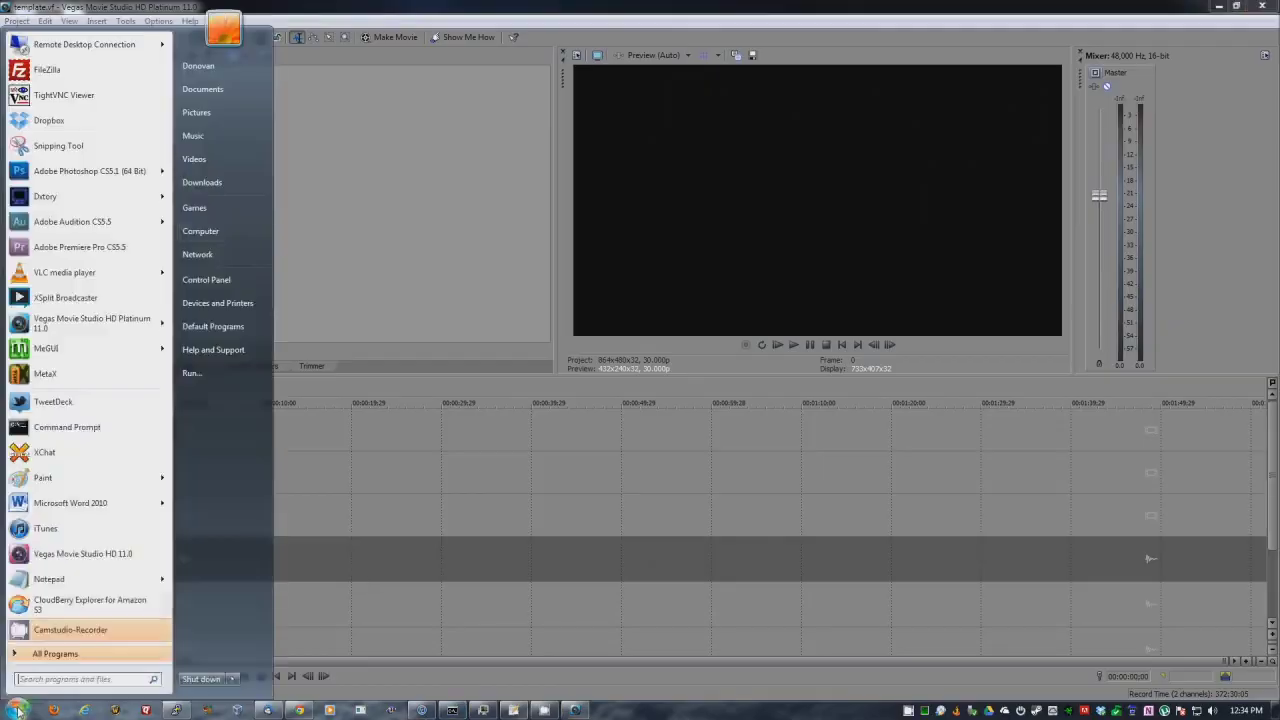
left_click(226, 239)
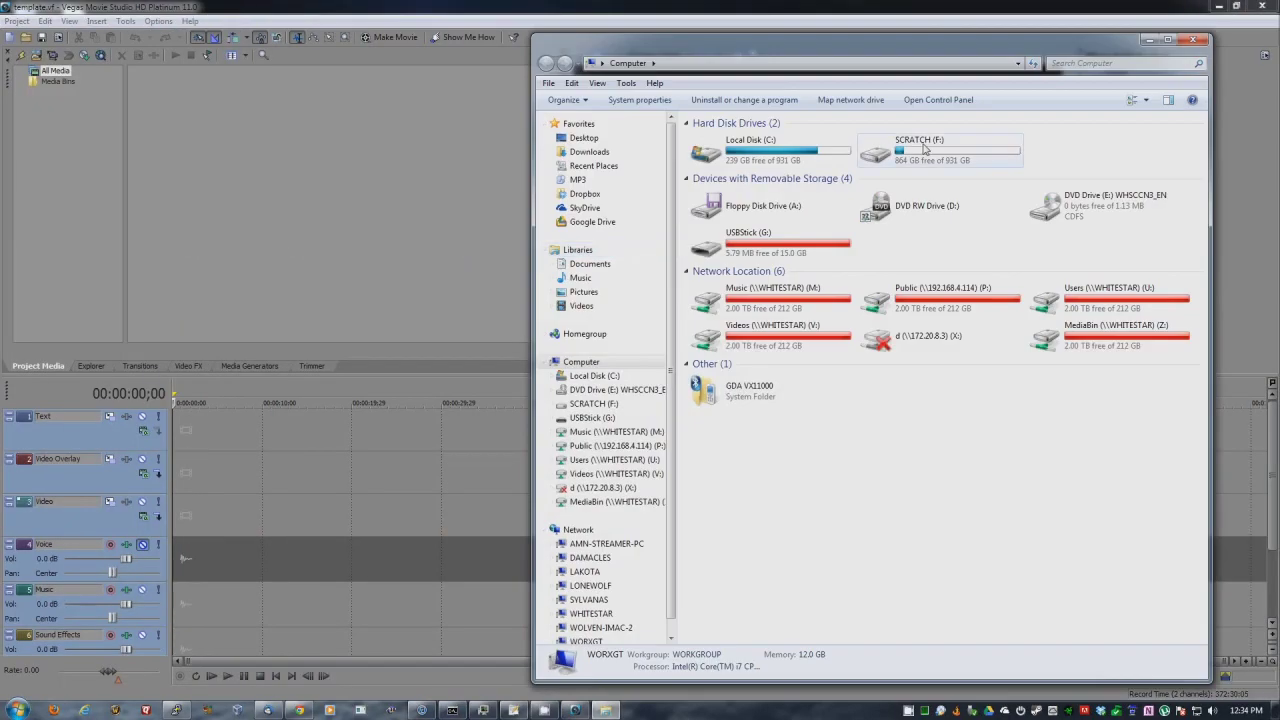
double_click(706, 148)
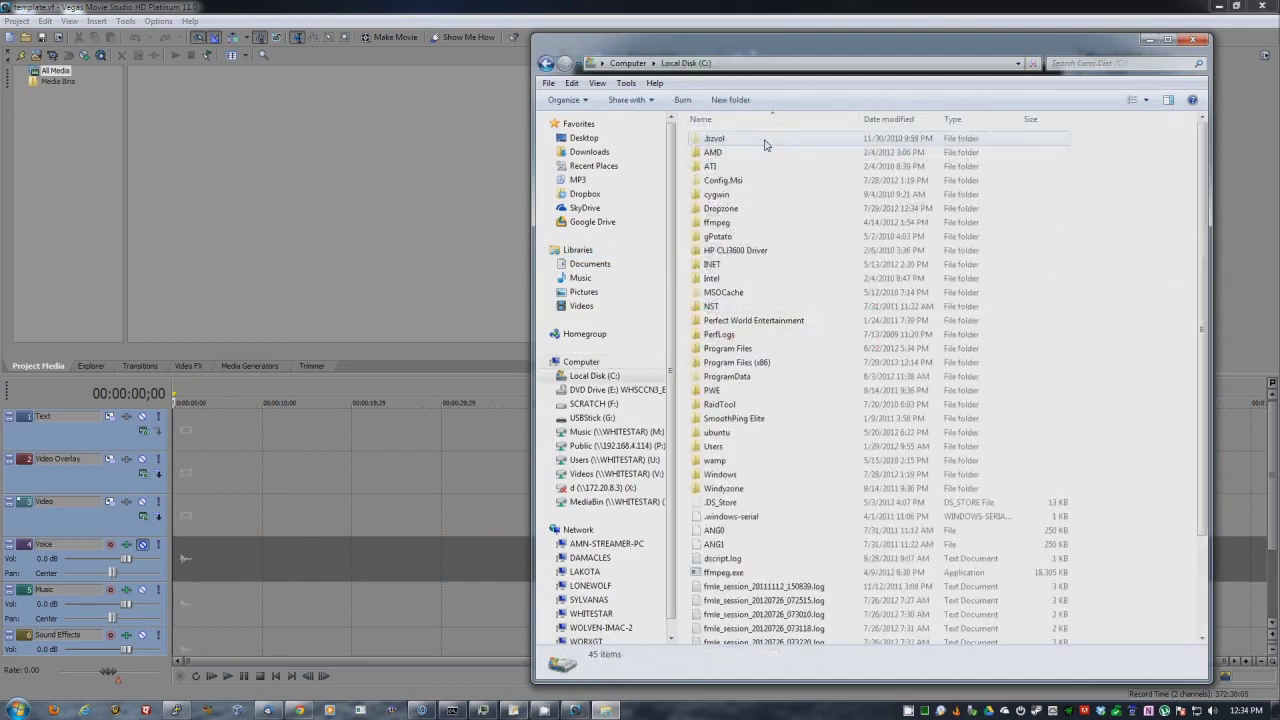
left_click(720, 210)
double_click(720, 210)
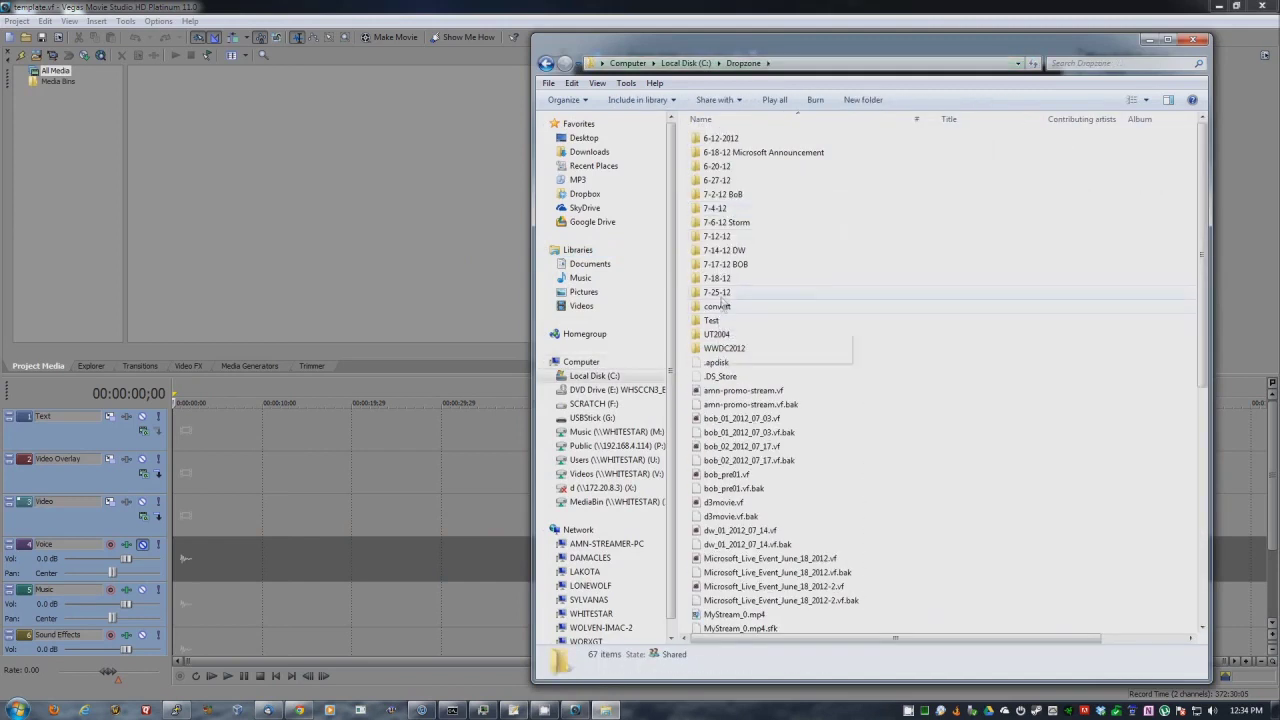
double_click(723, 293)
left_click(796, 160)
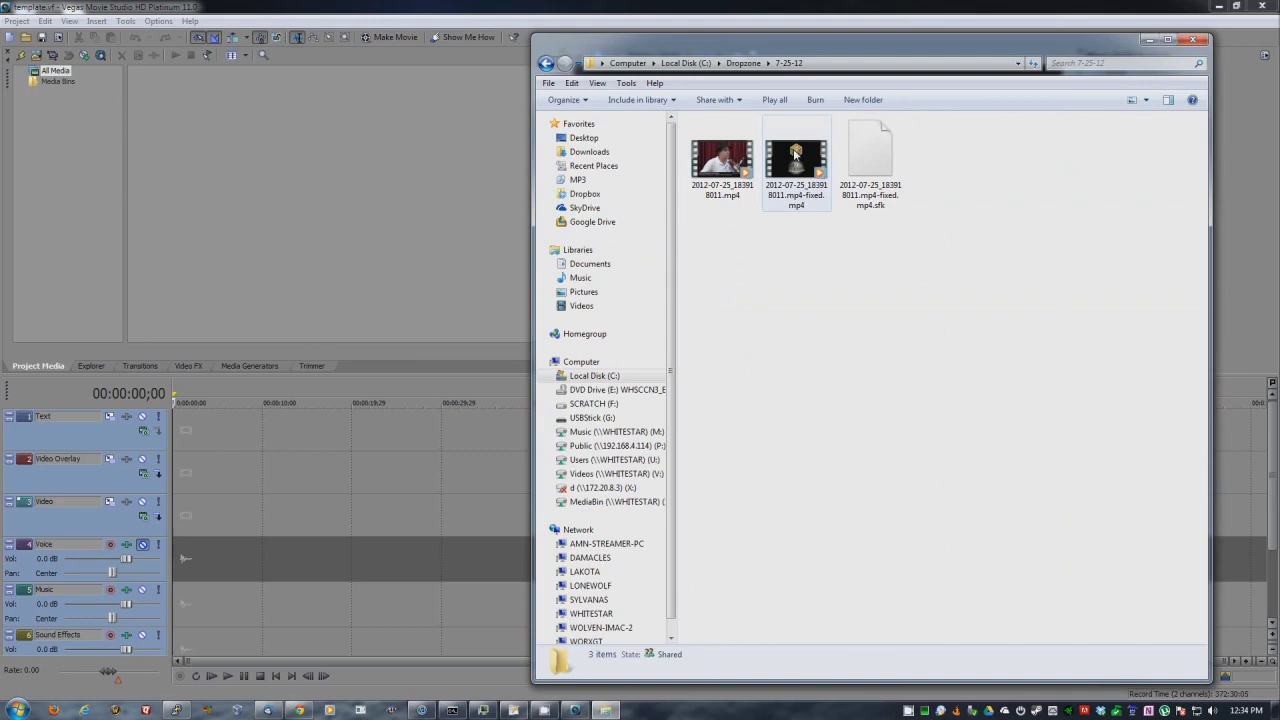
left_click_drag(796, 160, 297, 215)
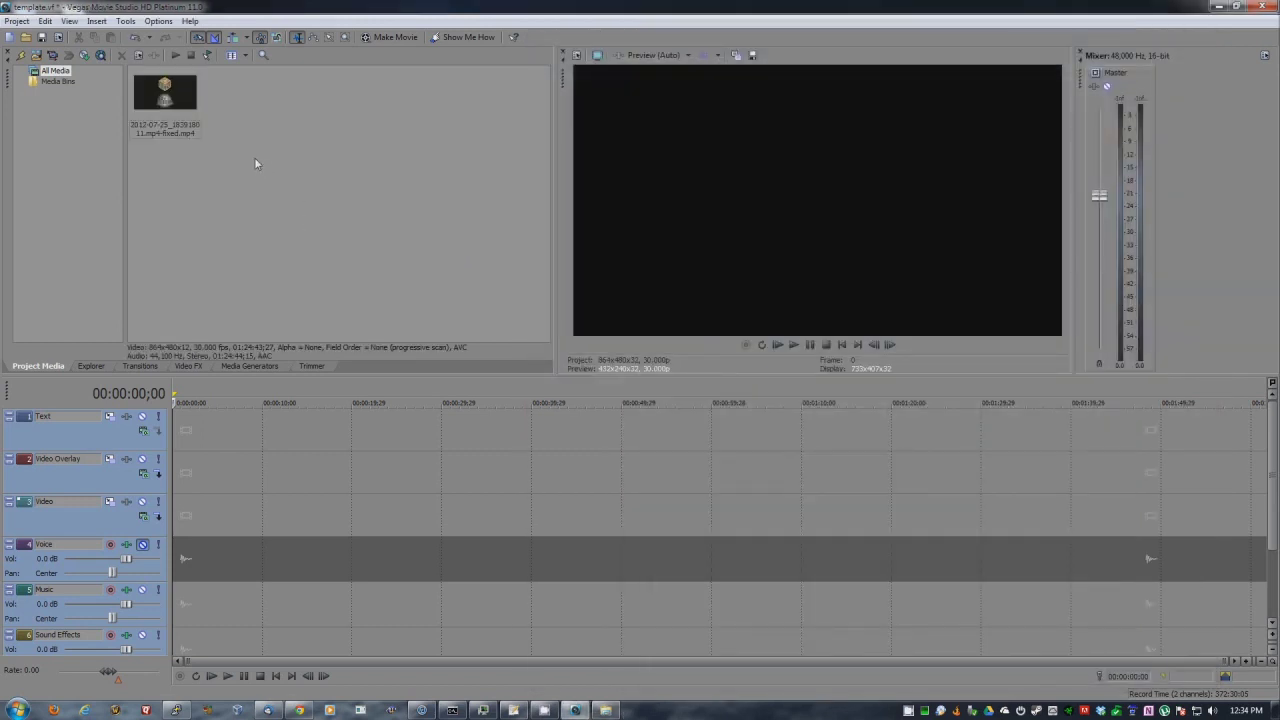
left_click(122, 442)
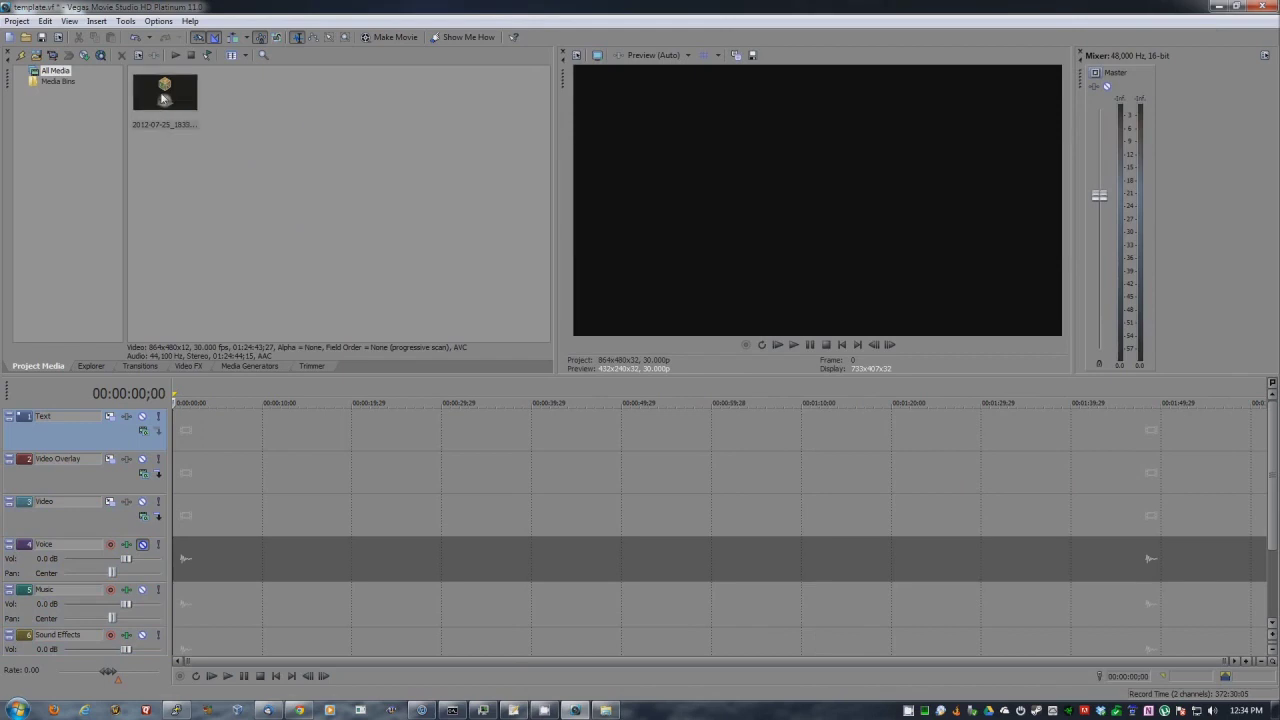
left_click_drag(163, 97, 183, 519)
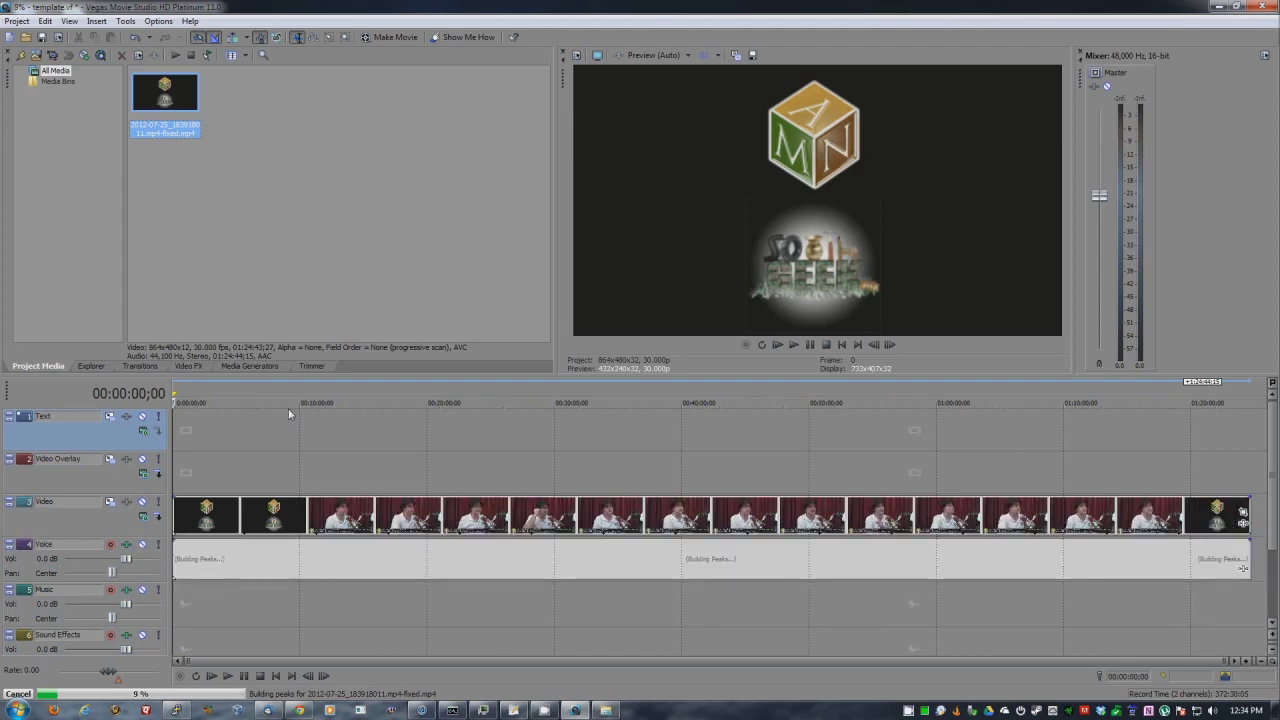
Render the project with DebugMode FrameServer Project Default to signpost.avi, overwriting the existing file.
left_click(16, 21)
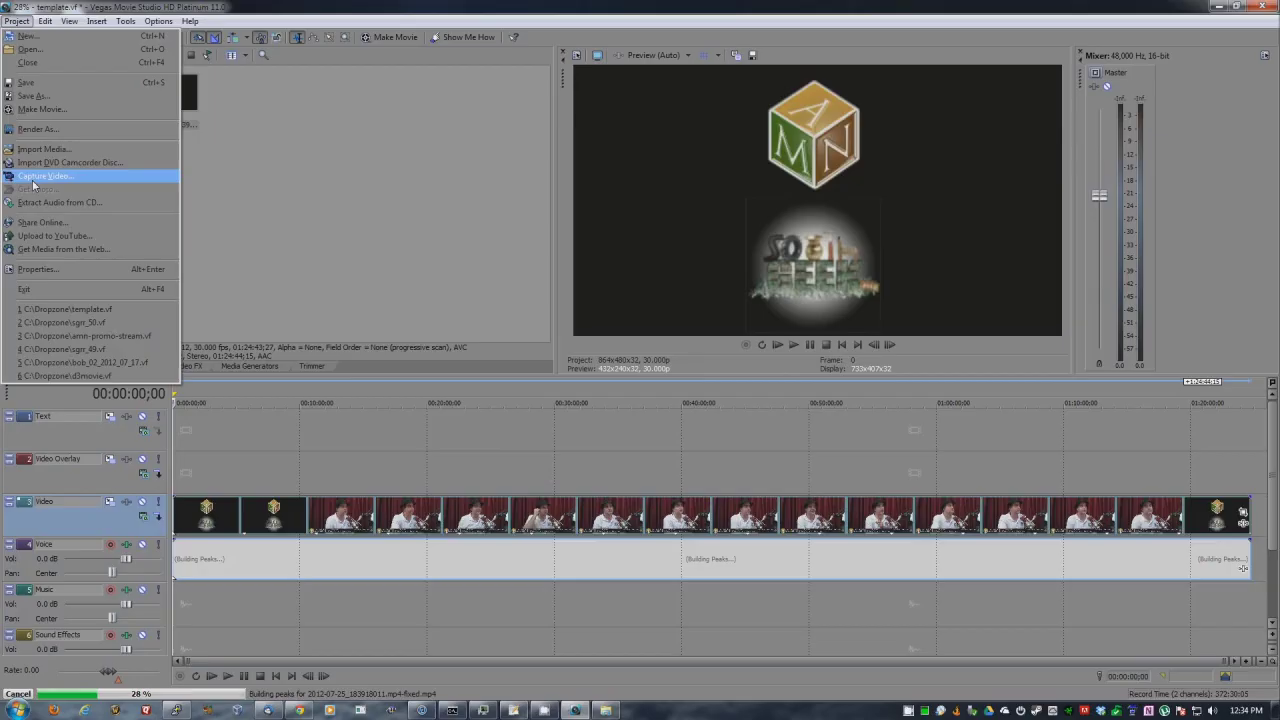
left_click(33, 135)
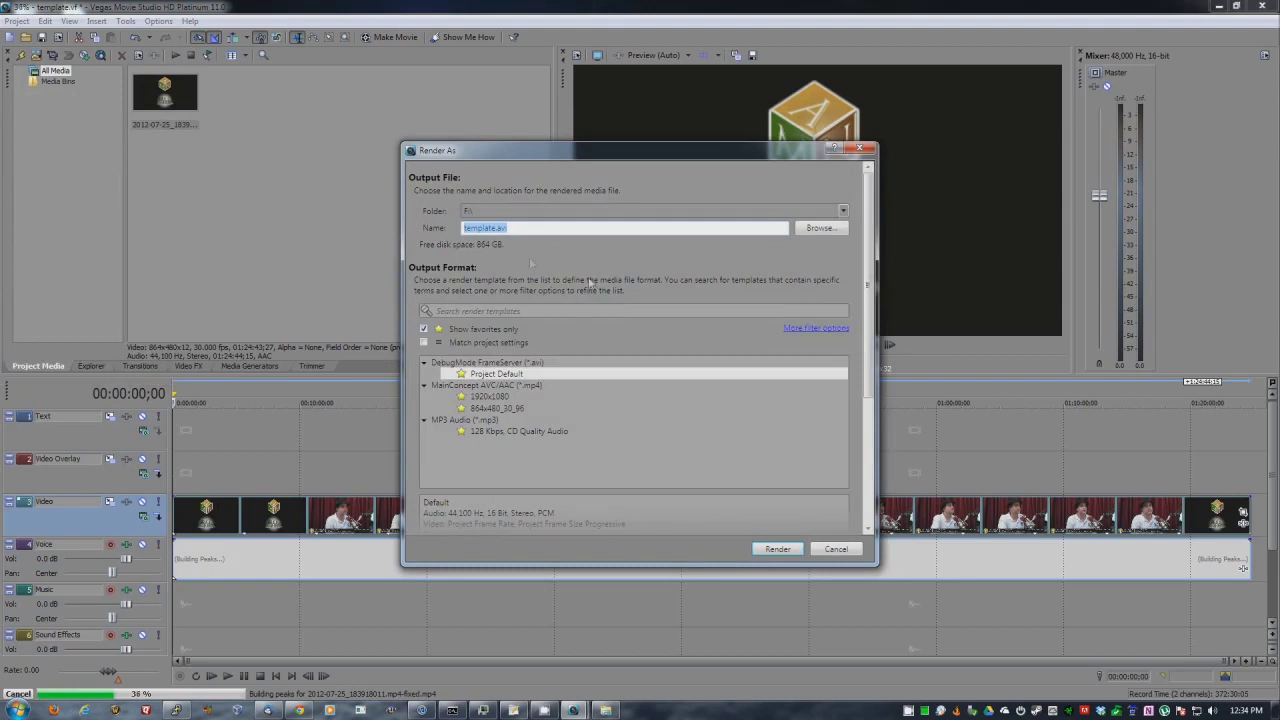
type("signpost")
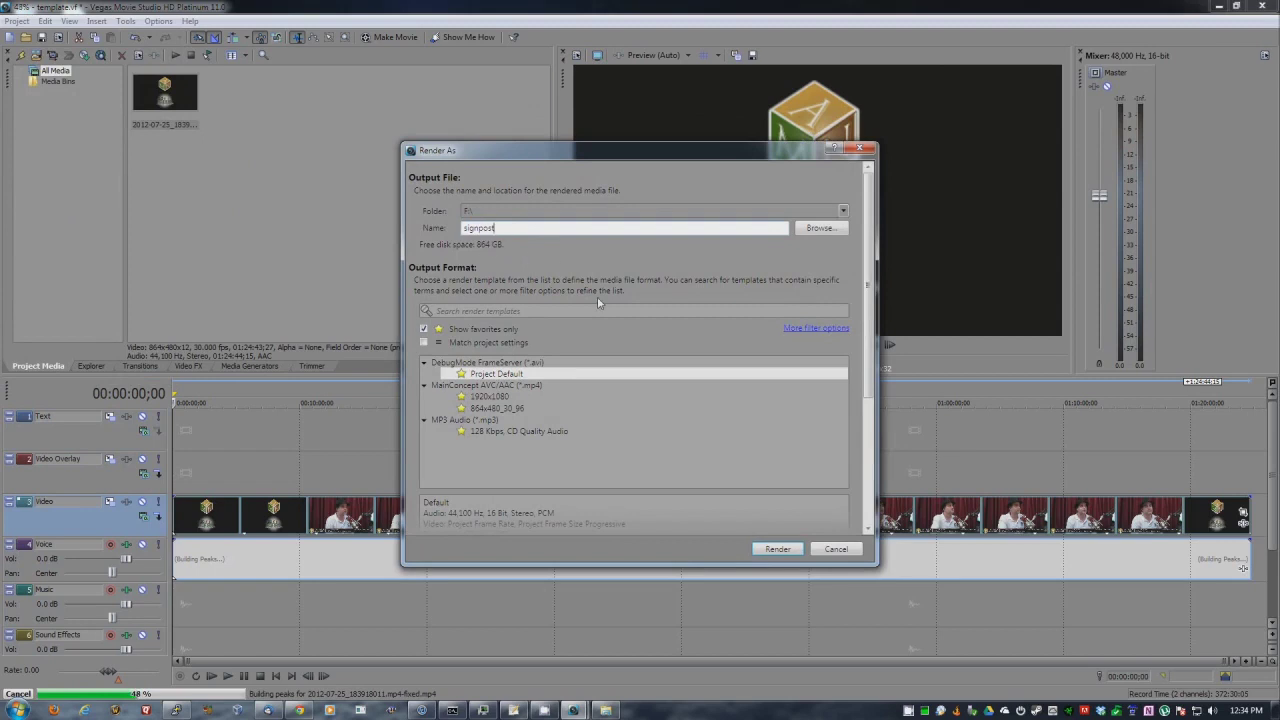
left_click(786, 549)
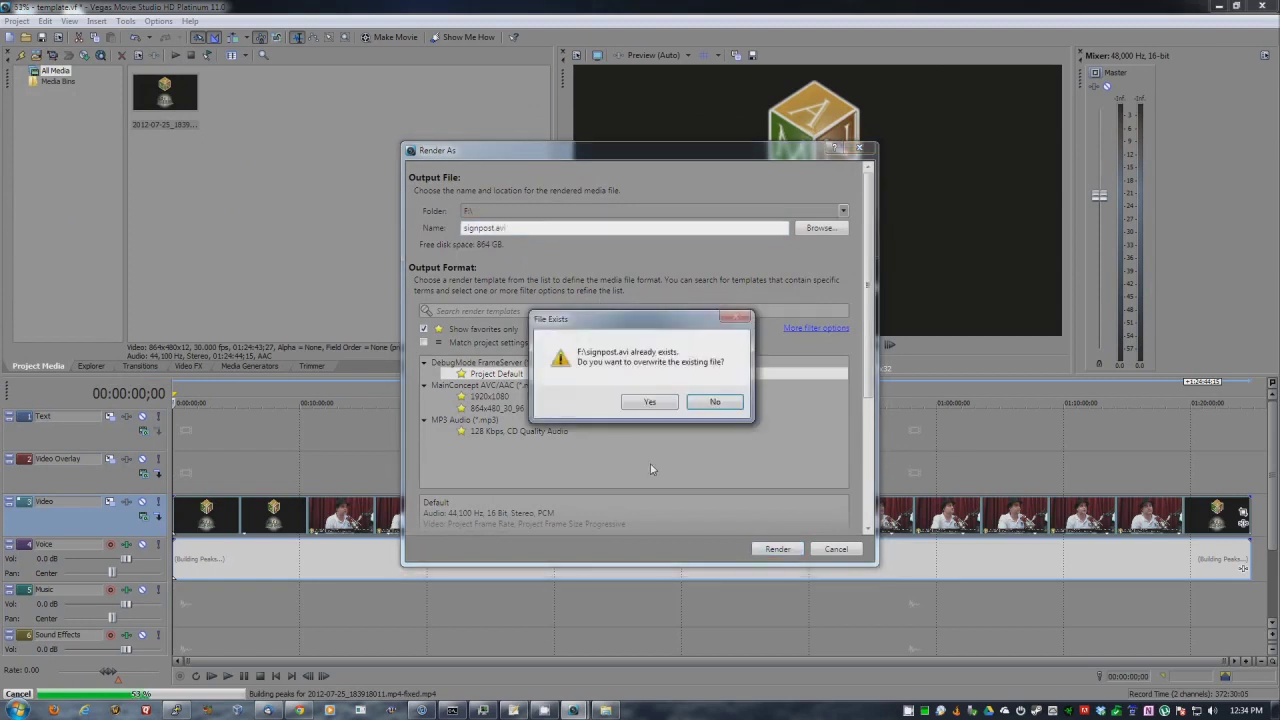
left_click(651, 403)
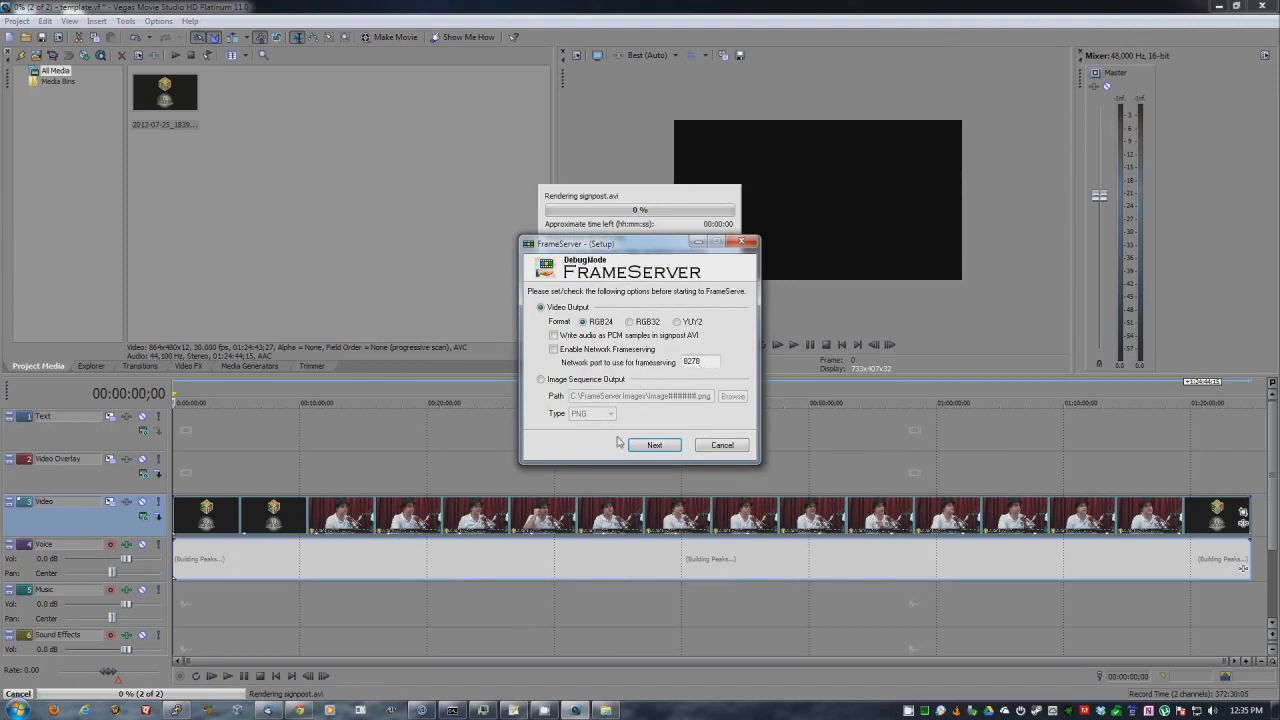
Start frameserving signpost.avi with RGB24 video output.
left_click(655, 446)
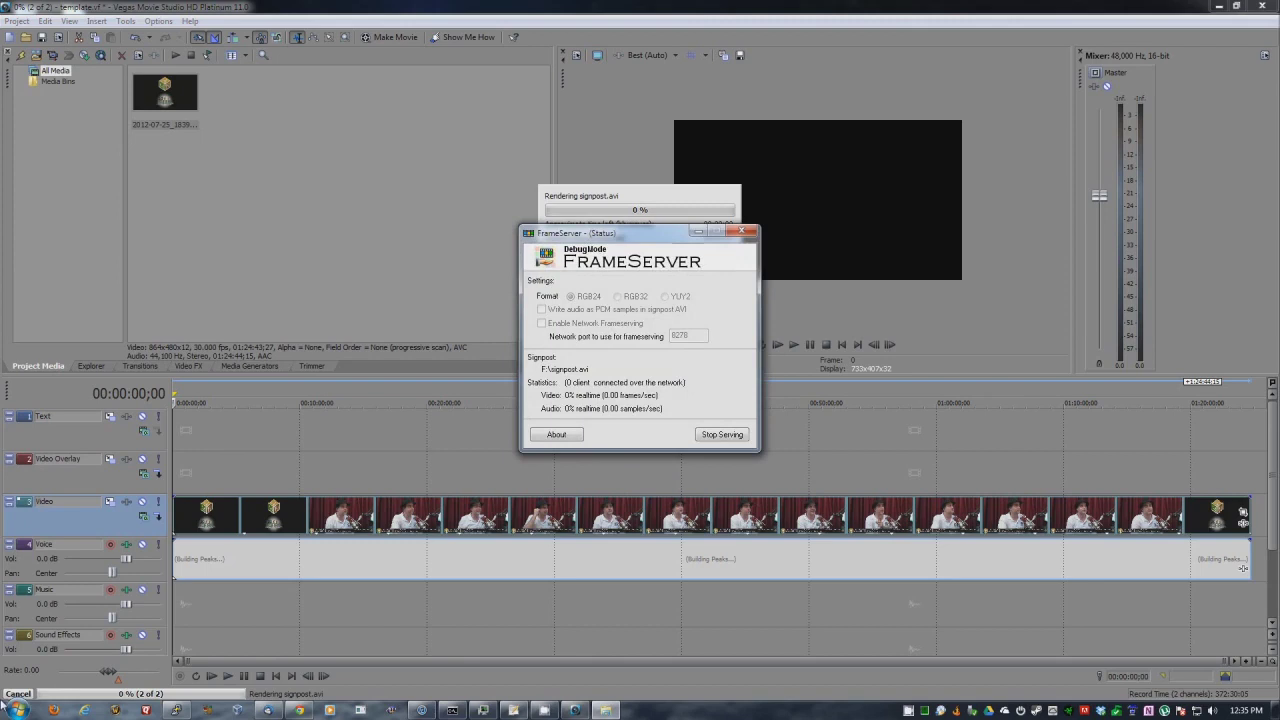
Launch MeGUI, load F:\signpost.avs as the AviSynth script, and bring up AutoEncode.
left_click(16, 711)
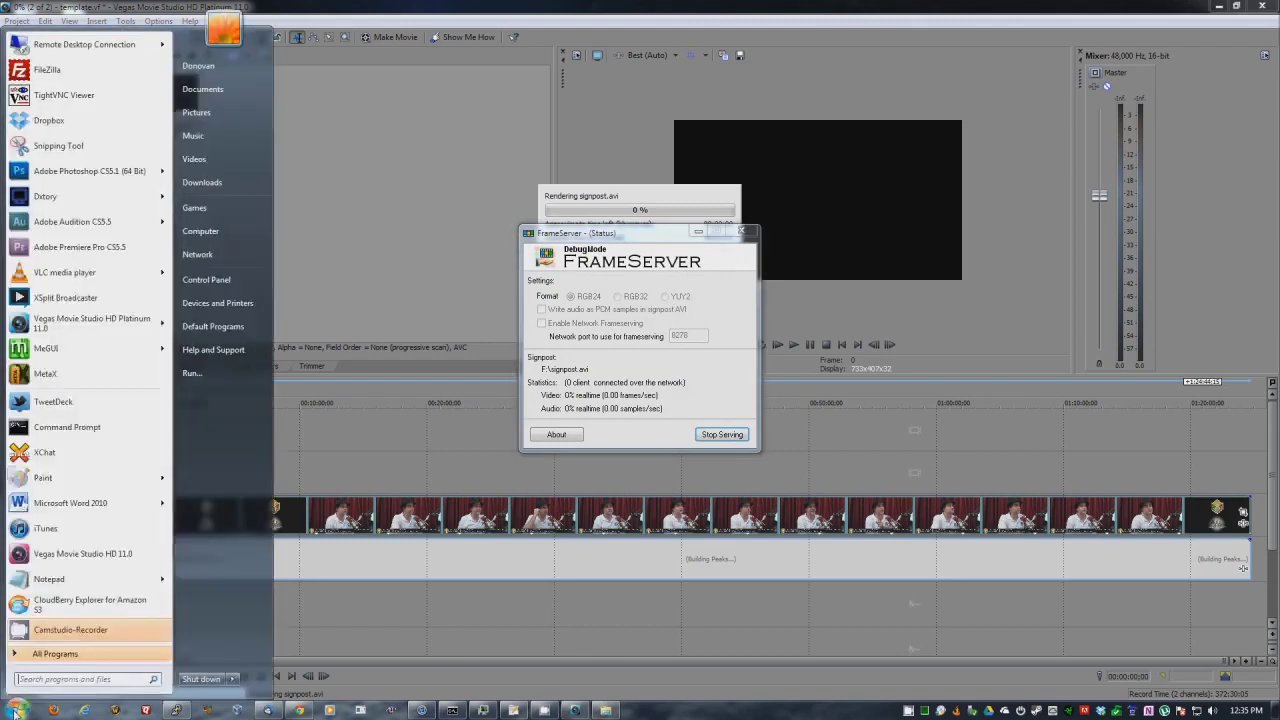
left_click(53, 357)
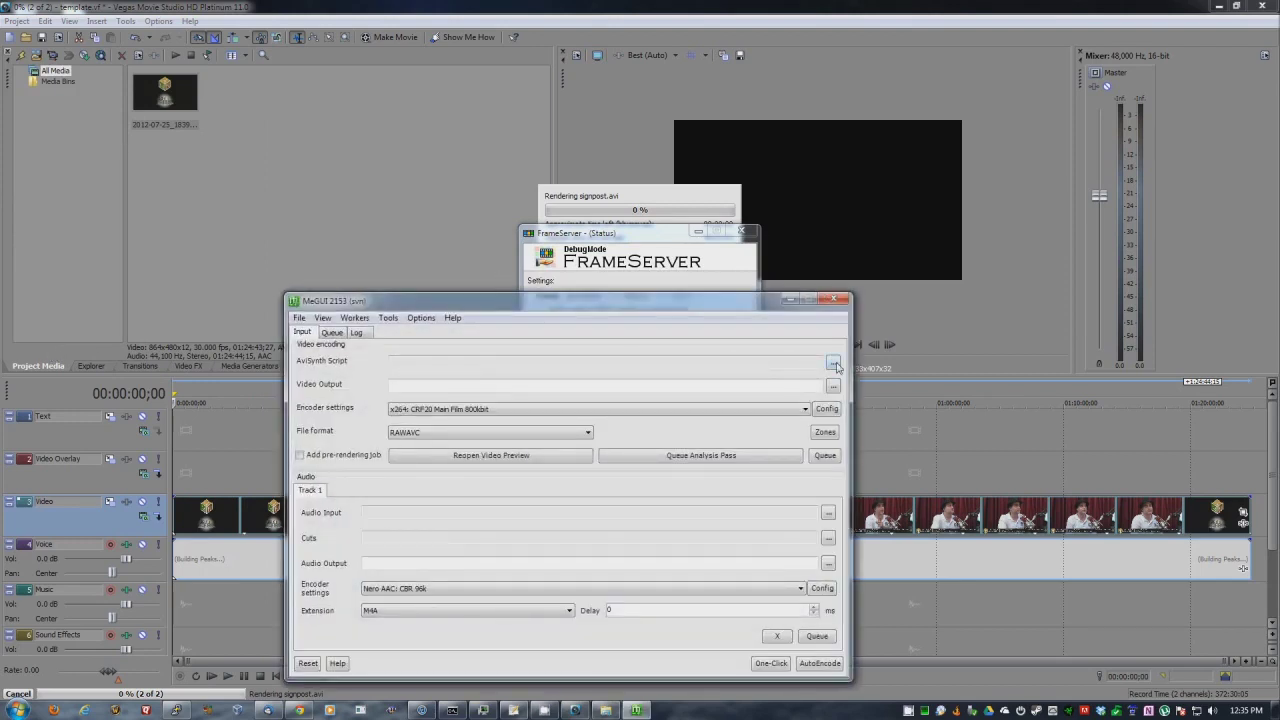
left_click(834, 364)
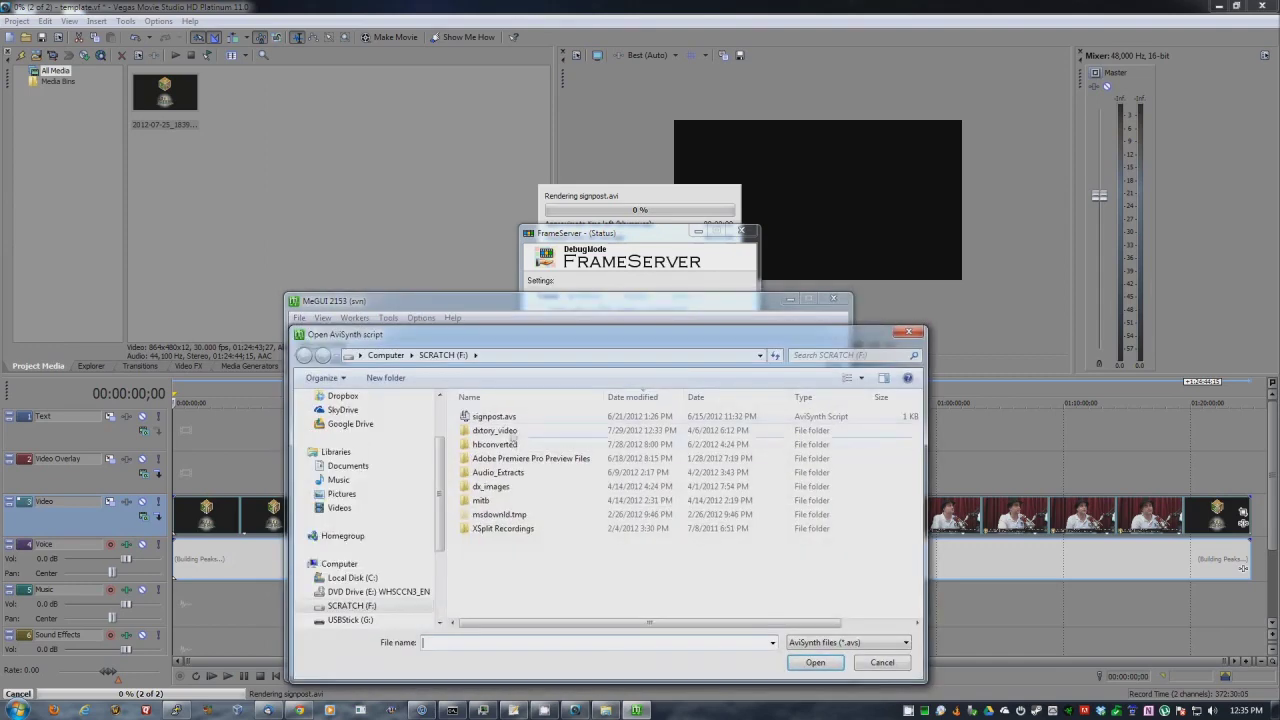
left_click(497, 419)
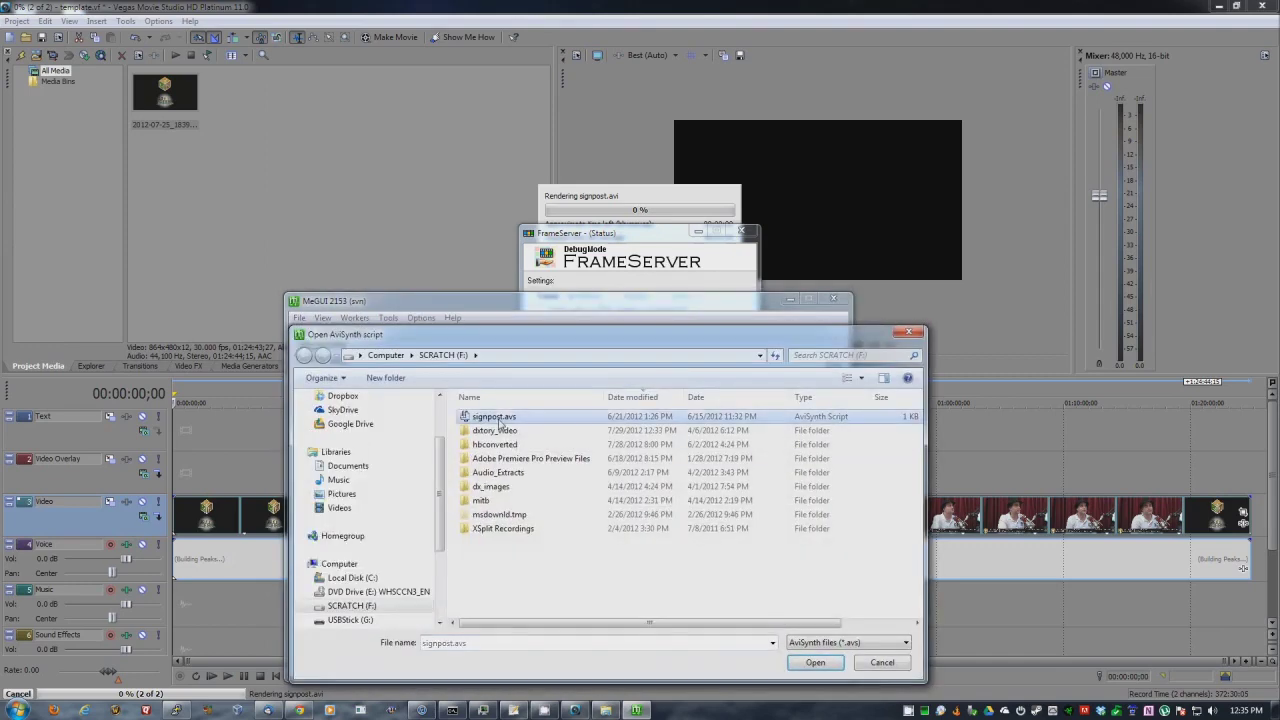
left_click(826, 666)
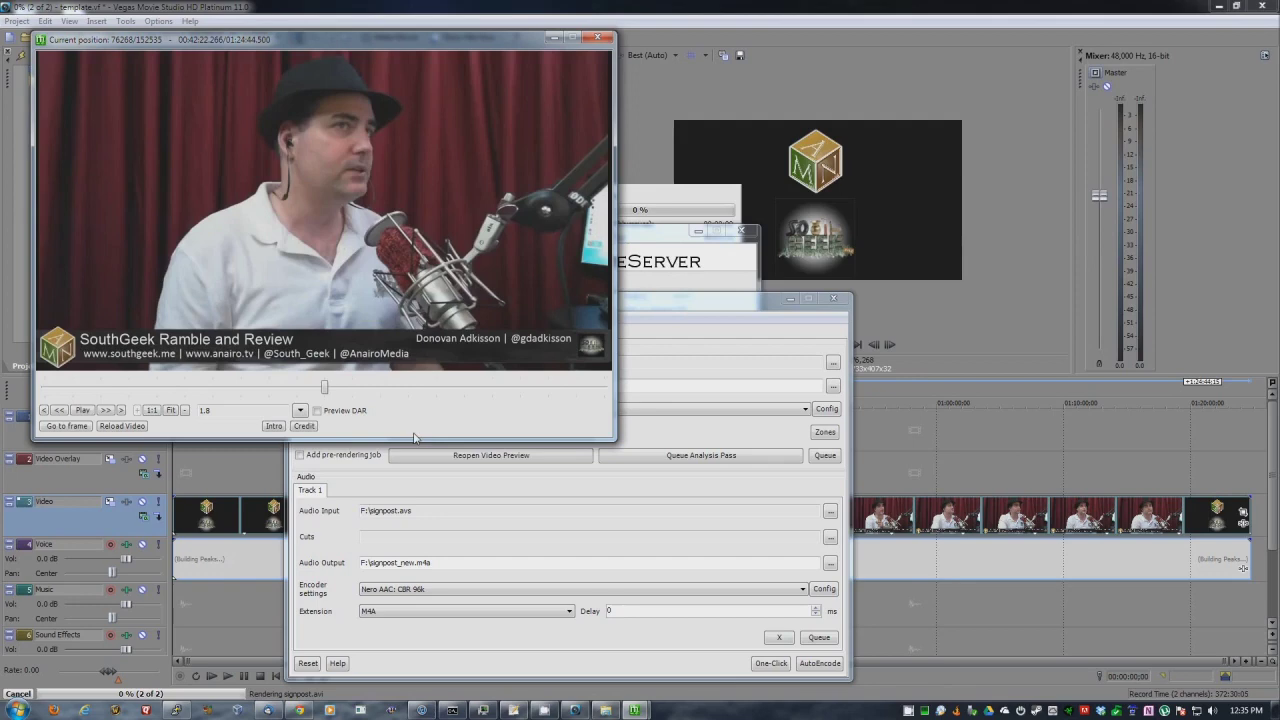
left_click(597, 38)
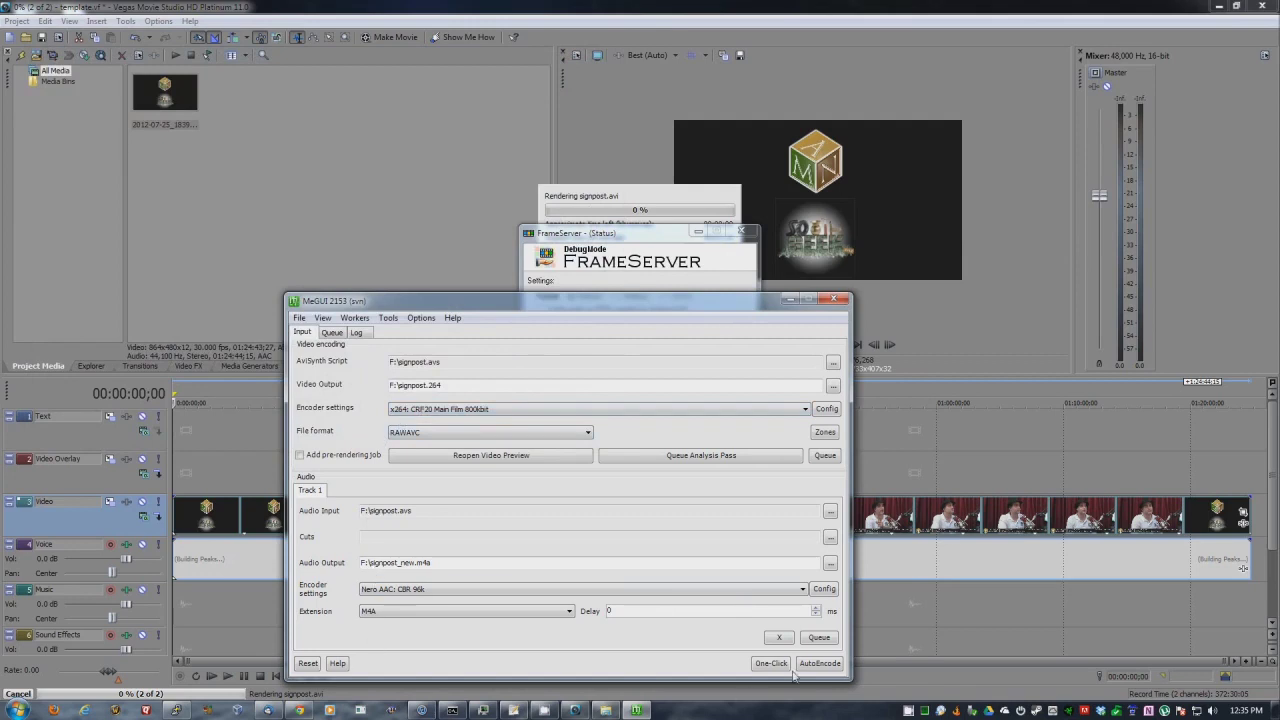
left_click(820, 666)
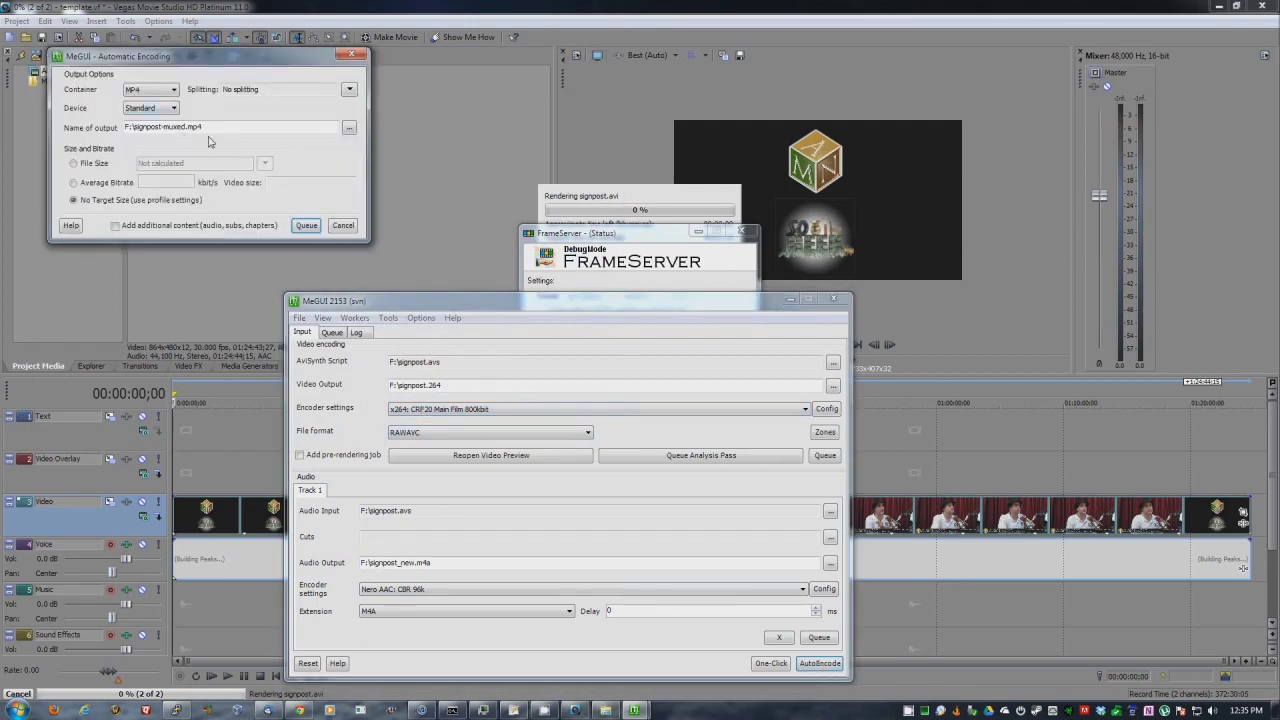
Queue the MP4 encode to F:\signpost-muxed.mp4 with No Target Size.
left_click(307, 226)
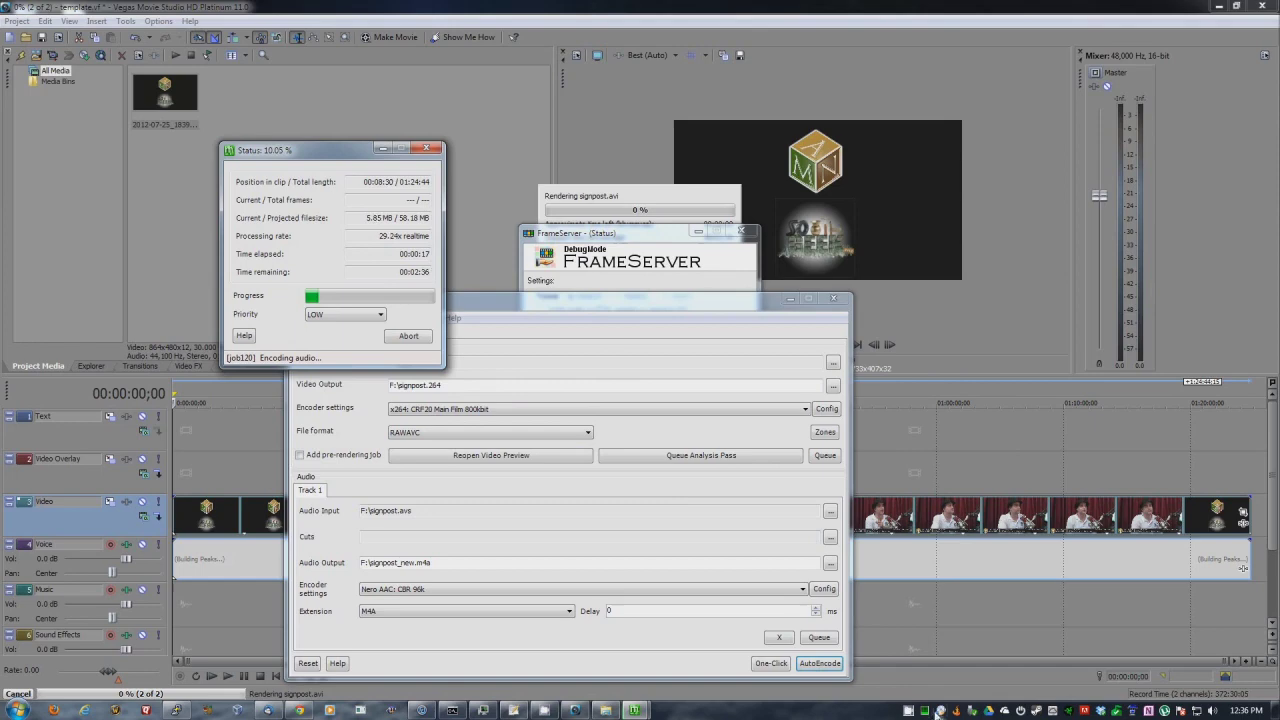
mouse_move(925, 708)
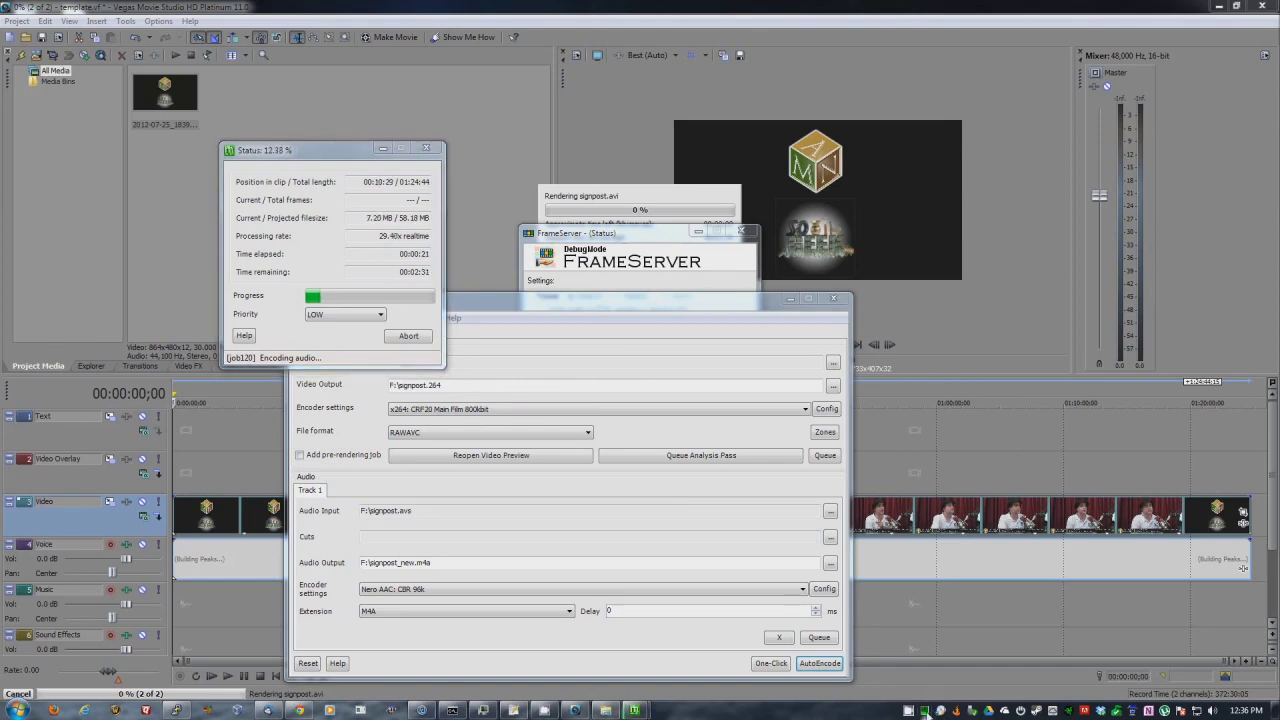
Open Task Manager's Performance graphs and move the window right, beside MeGUI's encode status.
double_click(925, 709)
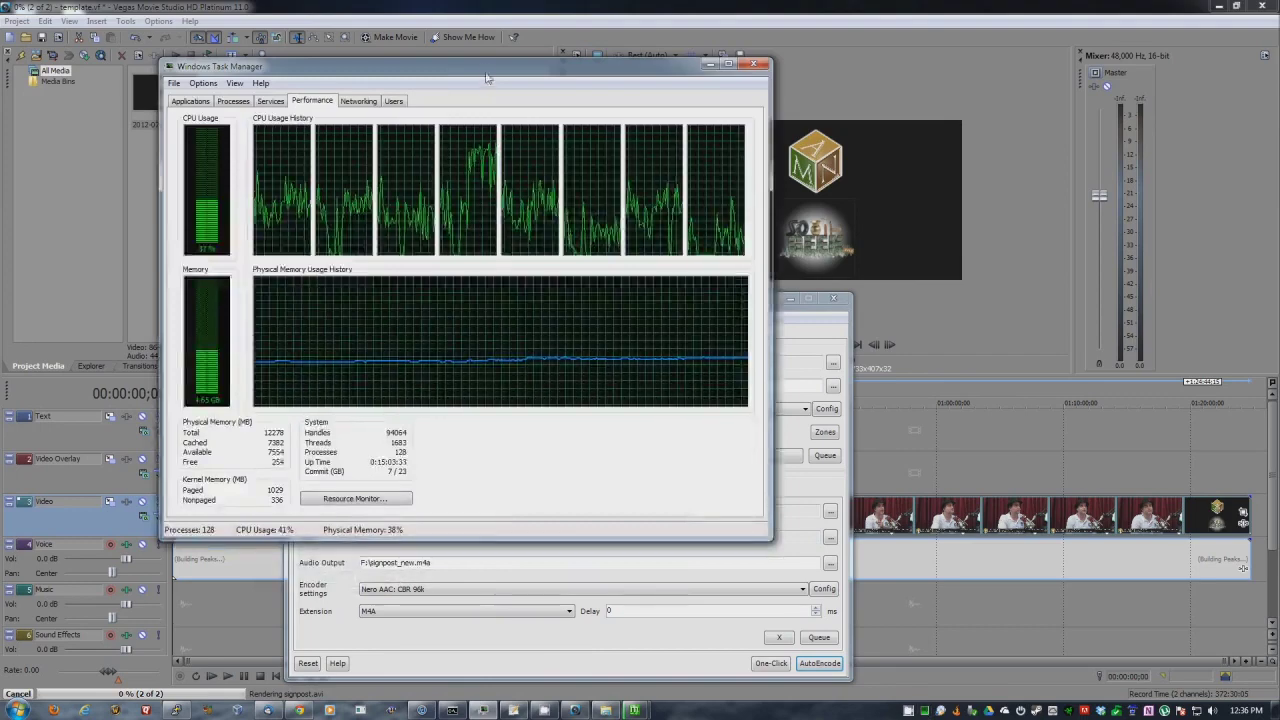
left_click_drag(490, 82, 966, 113)
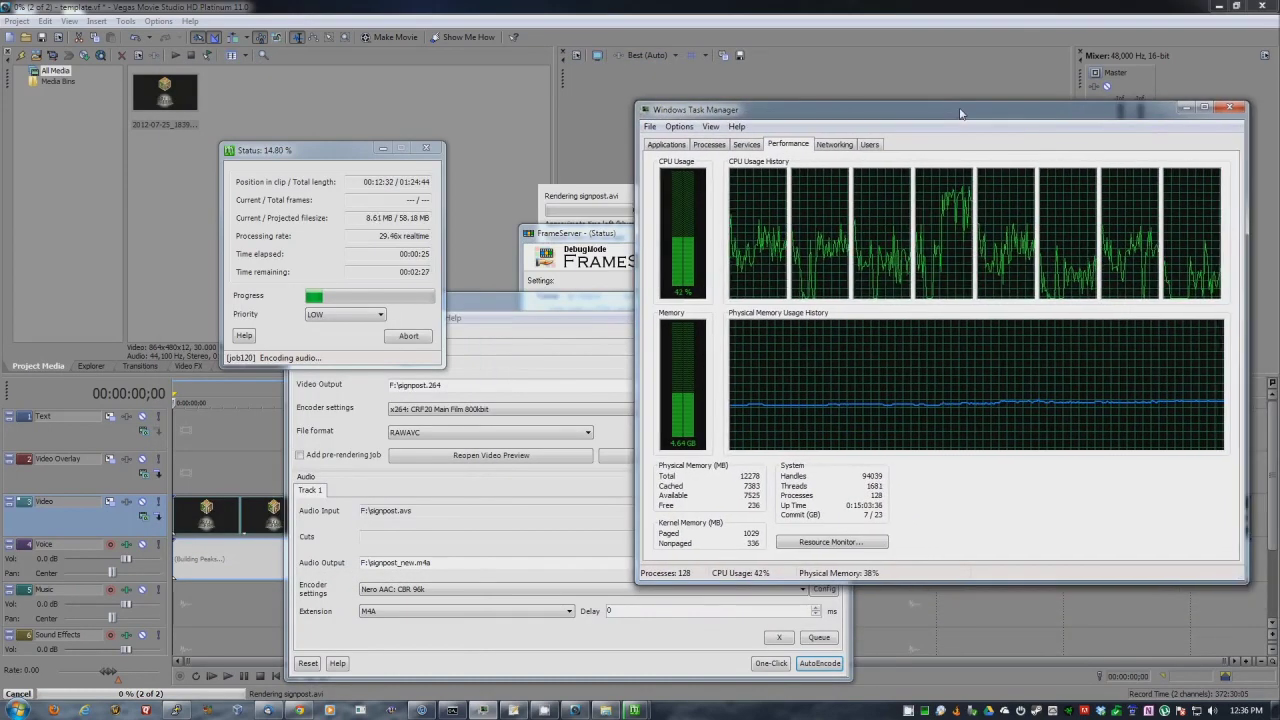